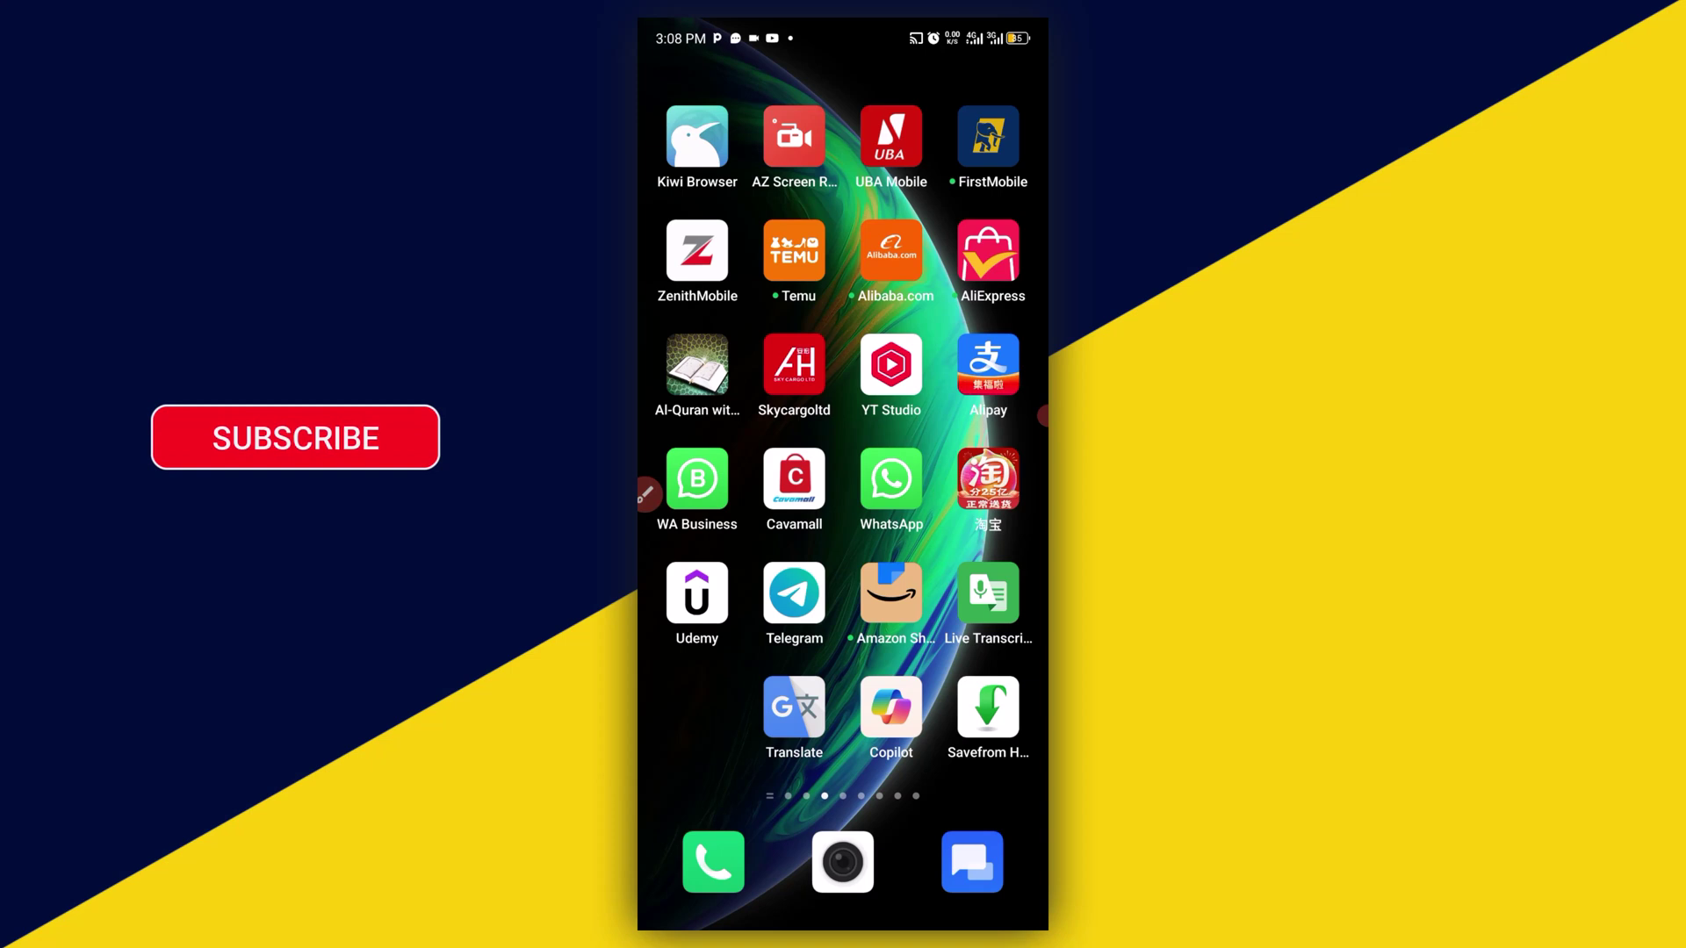
- Launch Kiwi Browser from its app icon
mouse_move(948, 462)
left_mouse_down()
mouse_move(711, 461)
mouse_move(949, 461)
left_mouse_up()
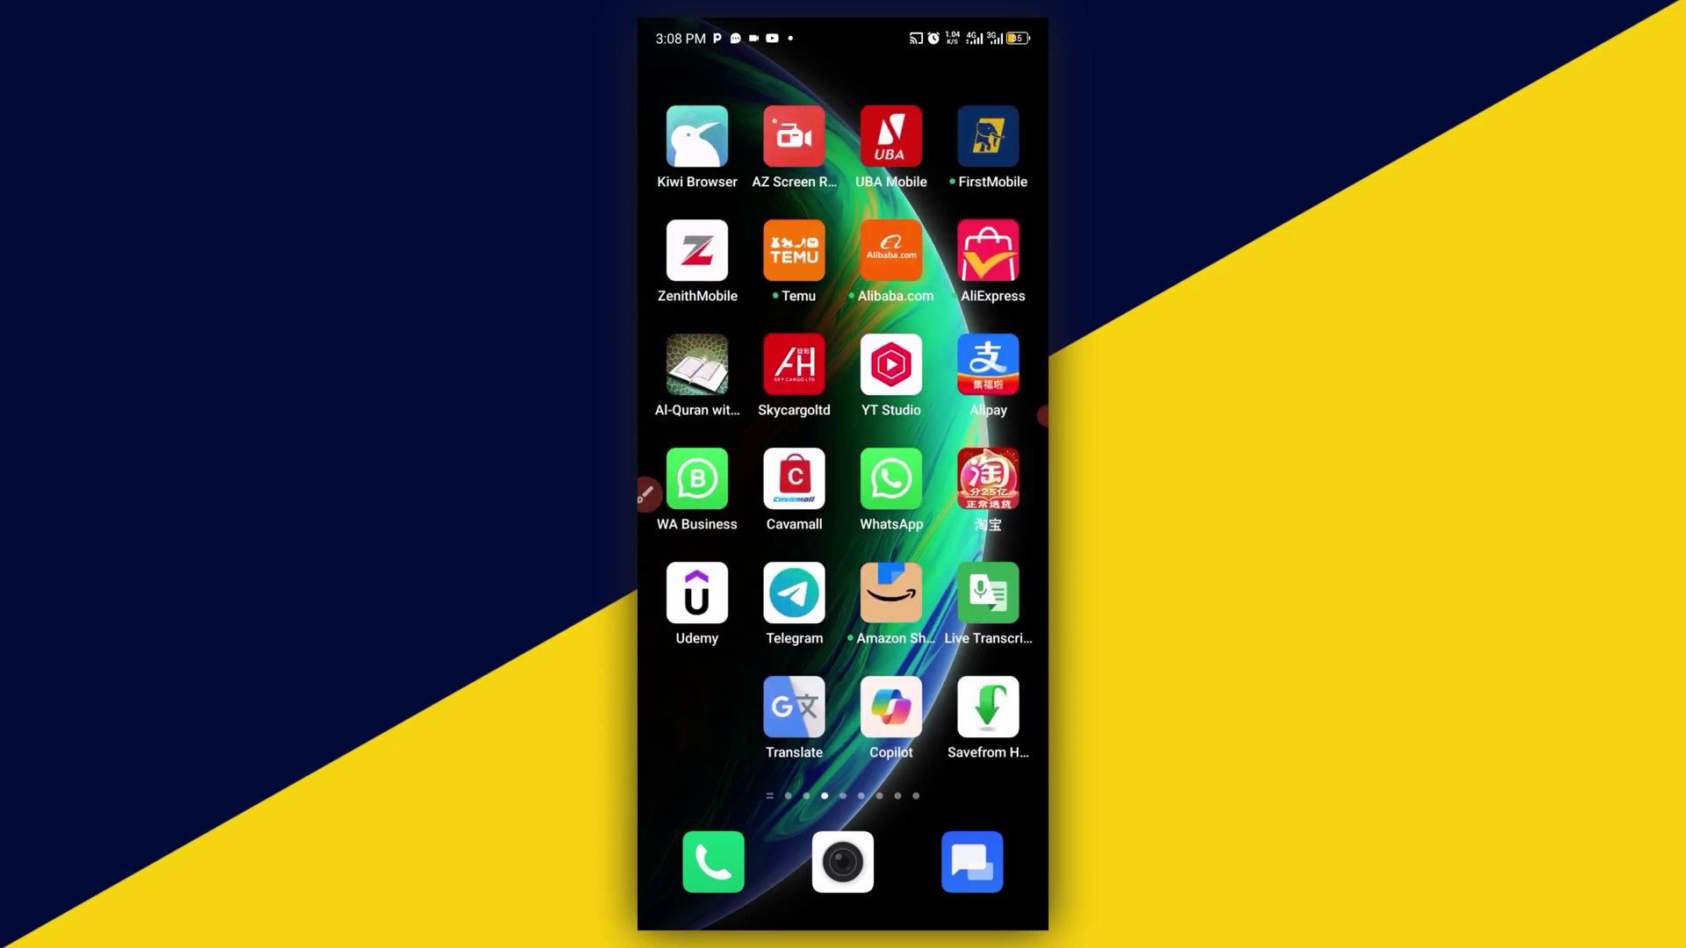
left_click(645, 495)
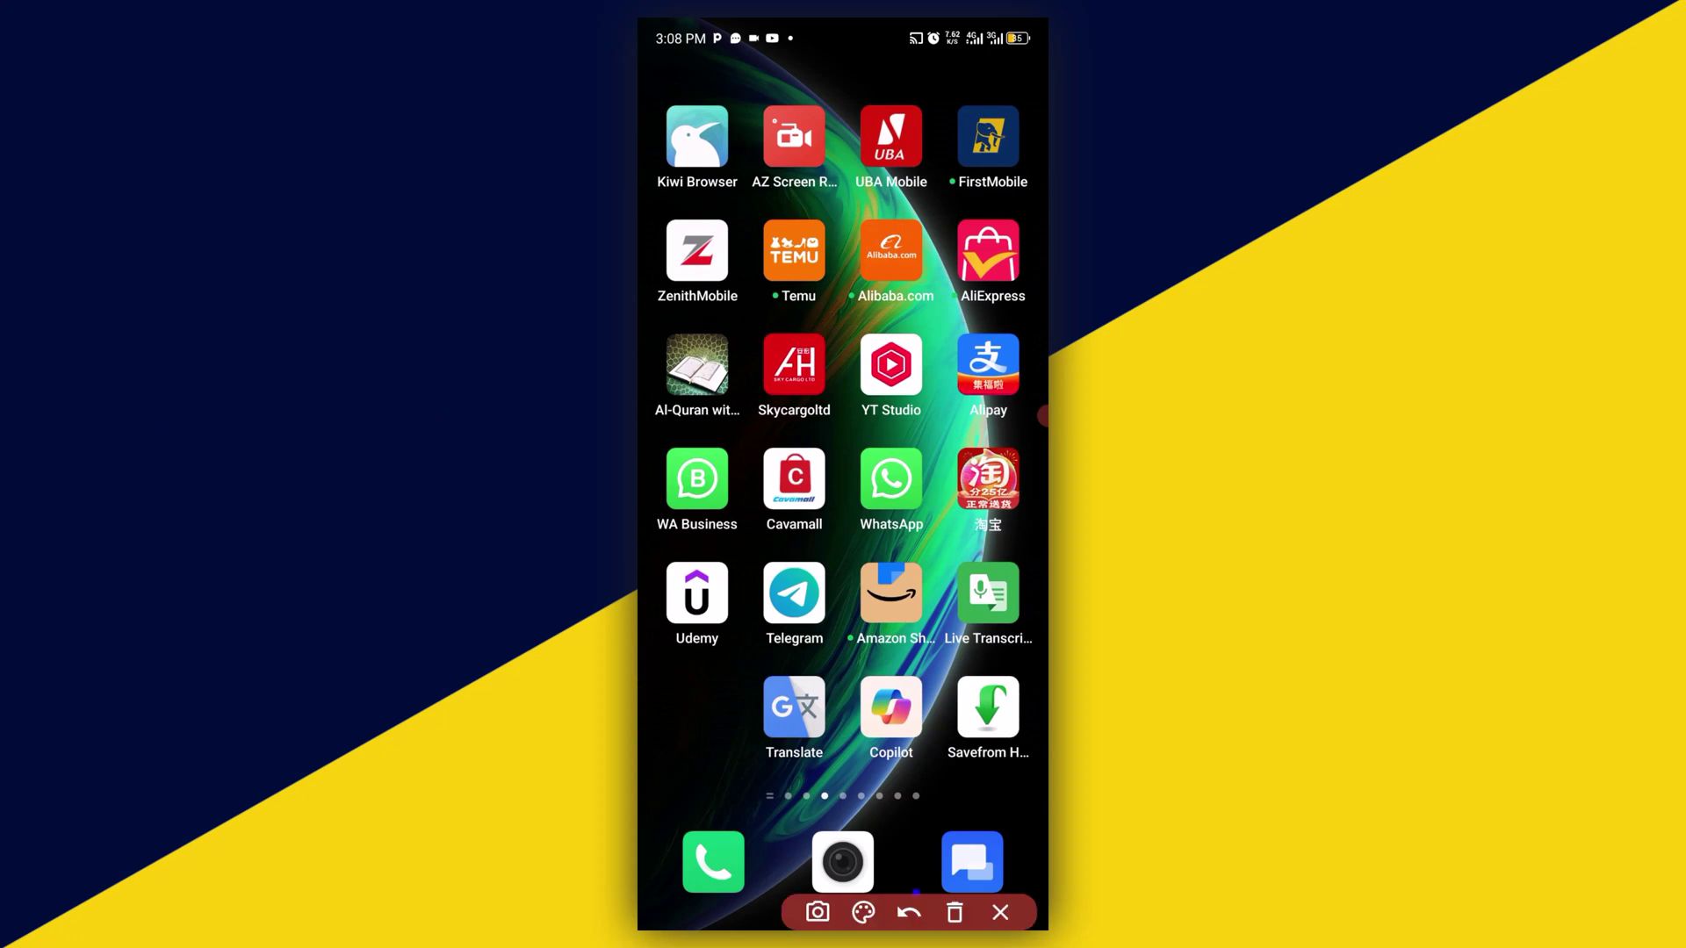
left_click_drag(719, 111, 672, 218)
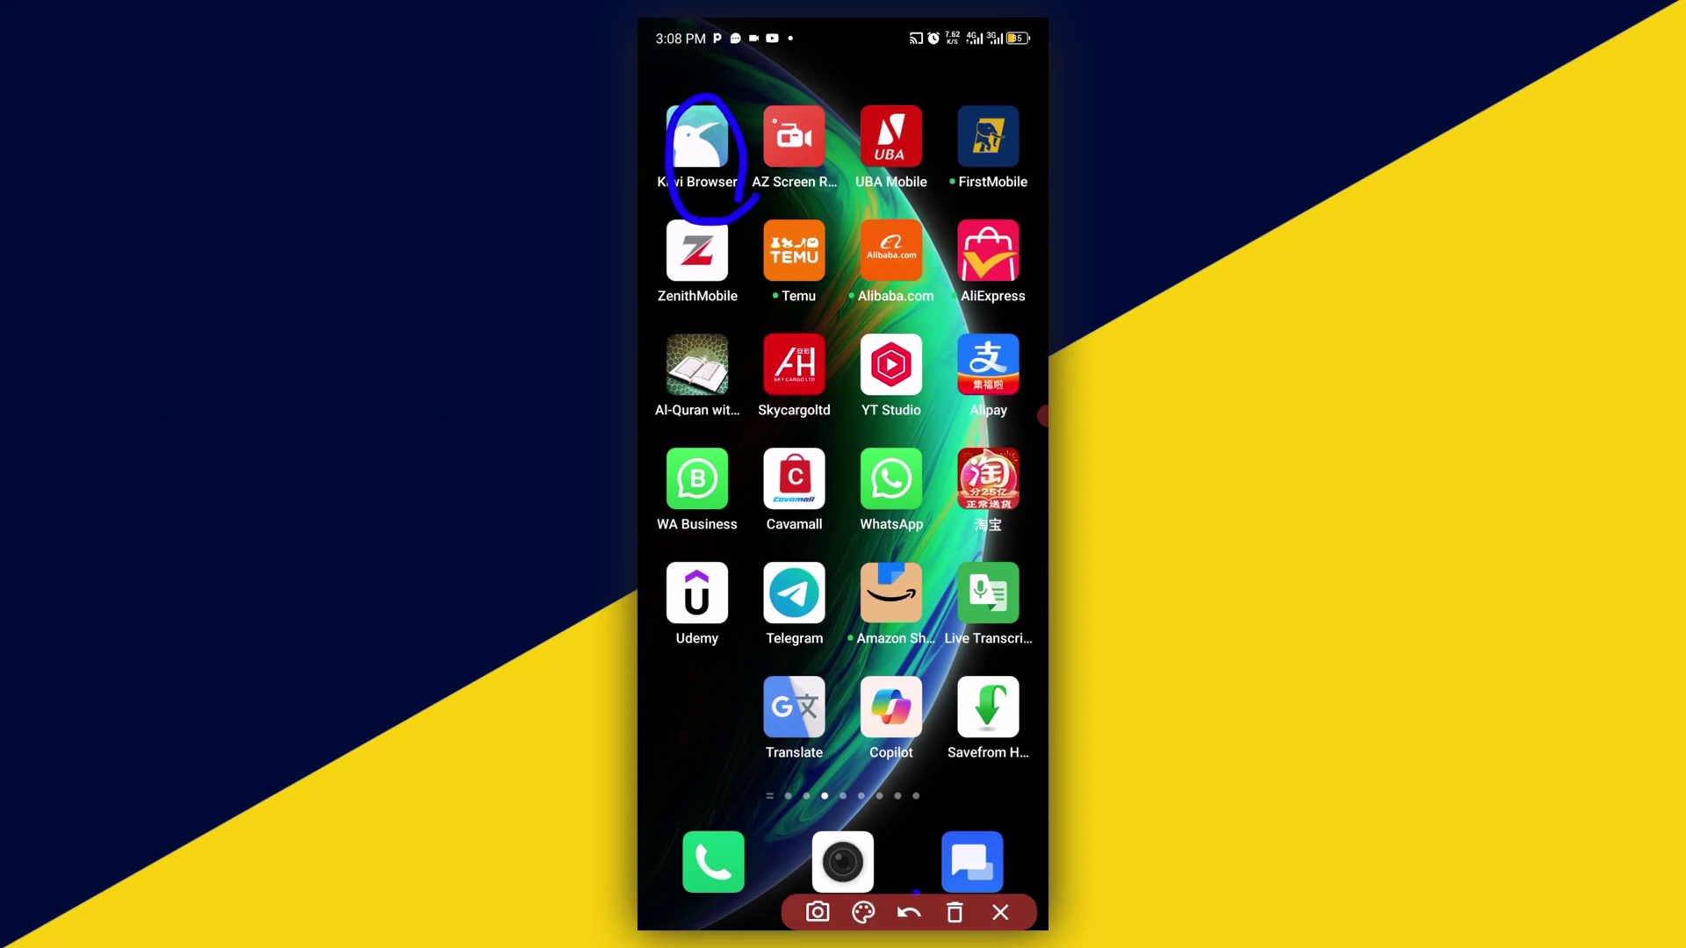
left_click(1001, 912)
left_click(698, 138)
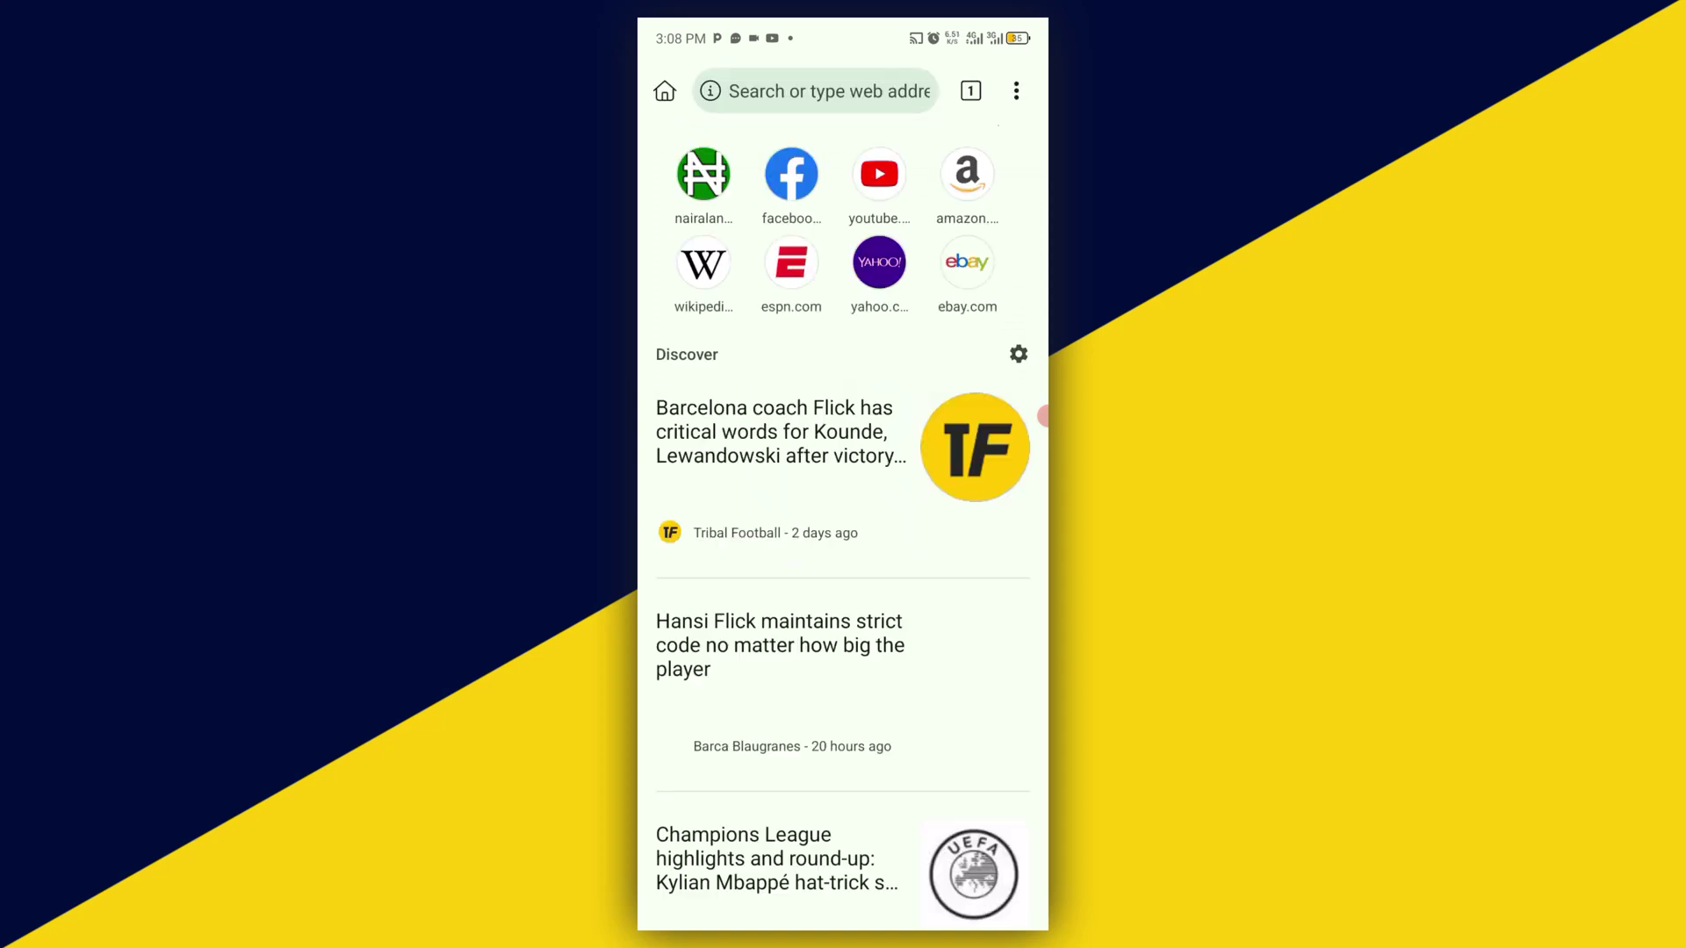
- Bring up the browser's three-dot overflow menu of options
left_click(656, 493)
left_click_drag(1023, 121, 1020, 129)
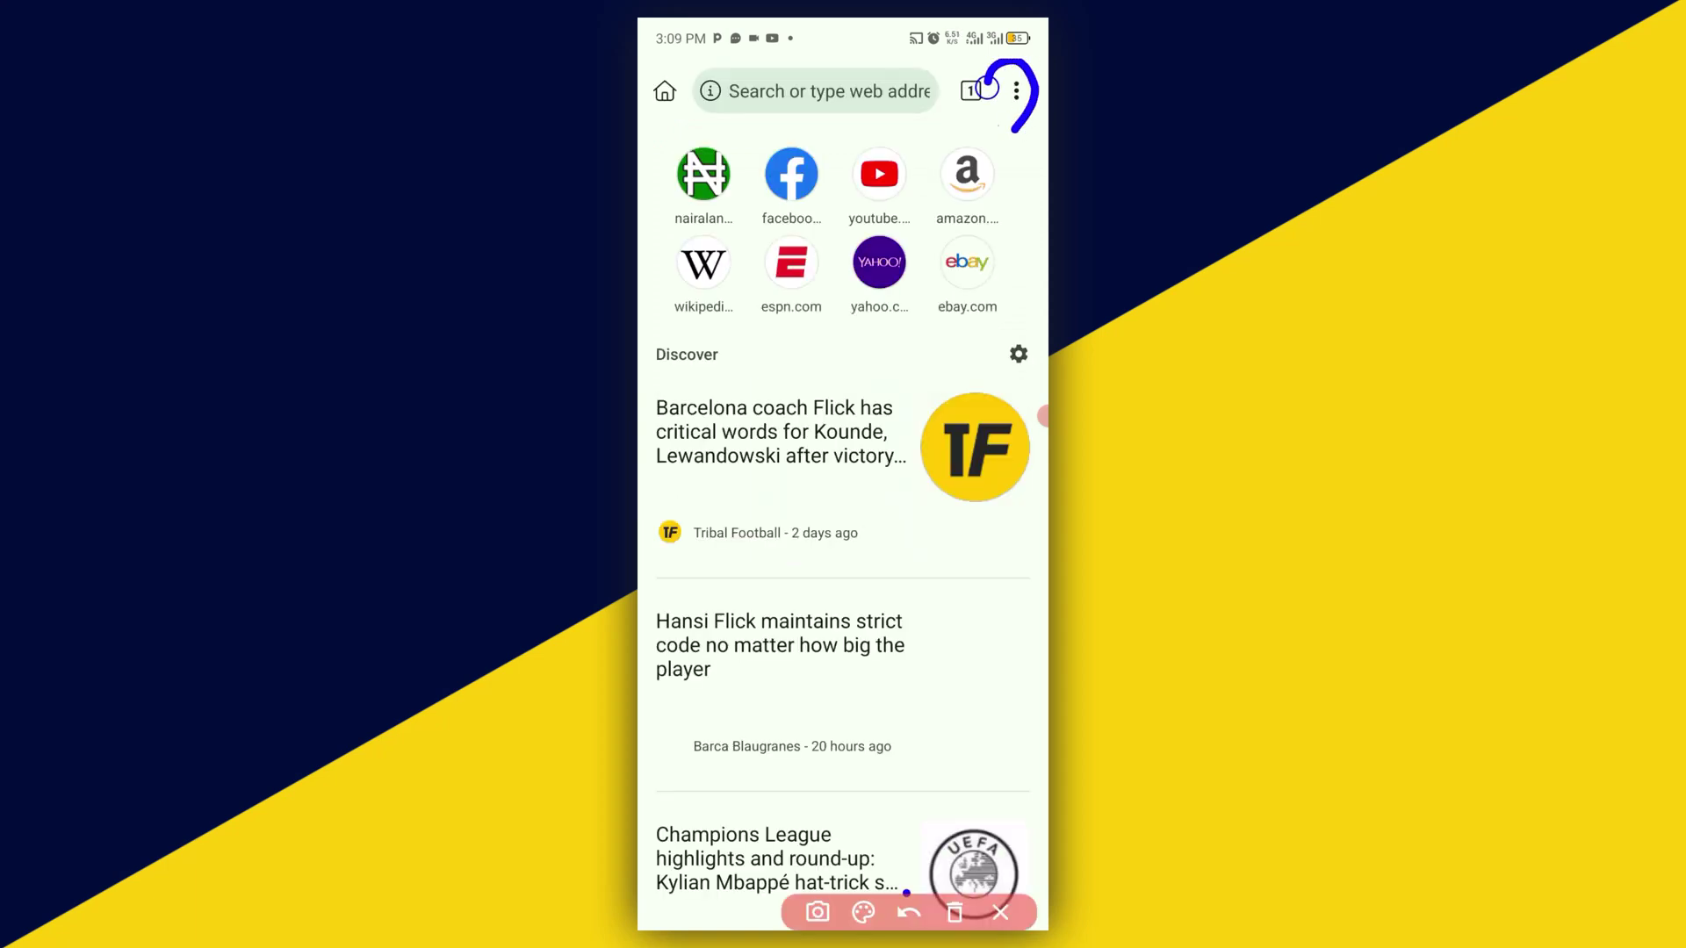
left_click(1001, 913)
left_click(1015, 91)
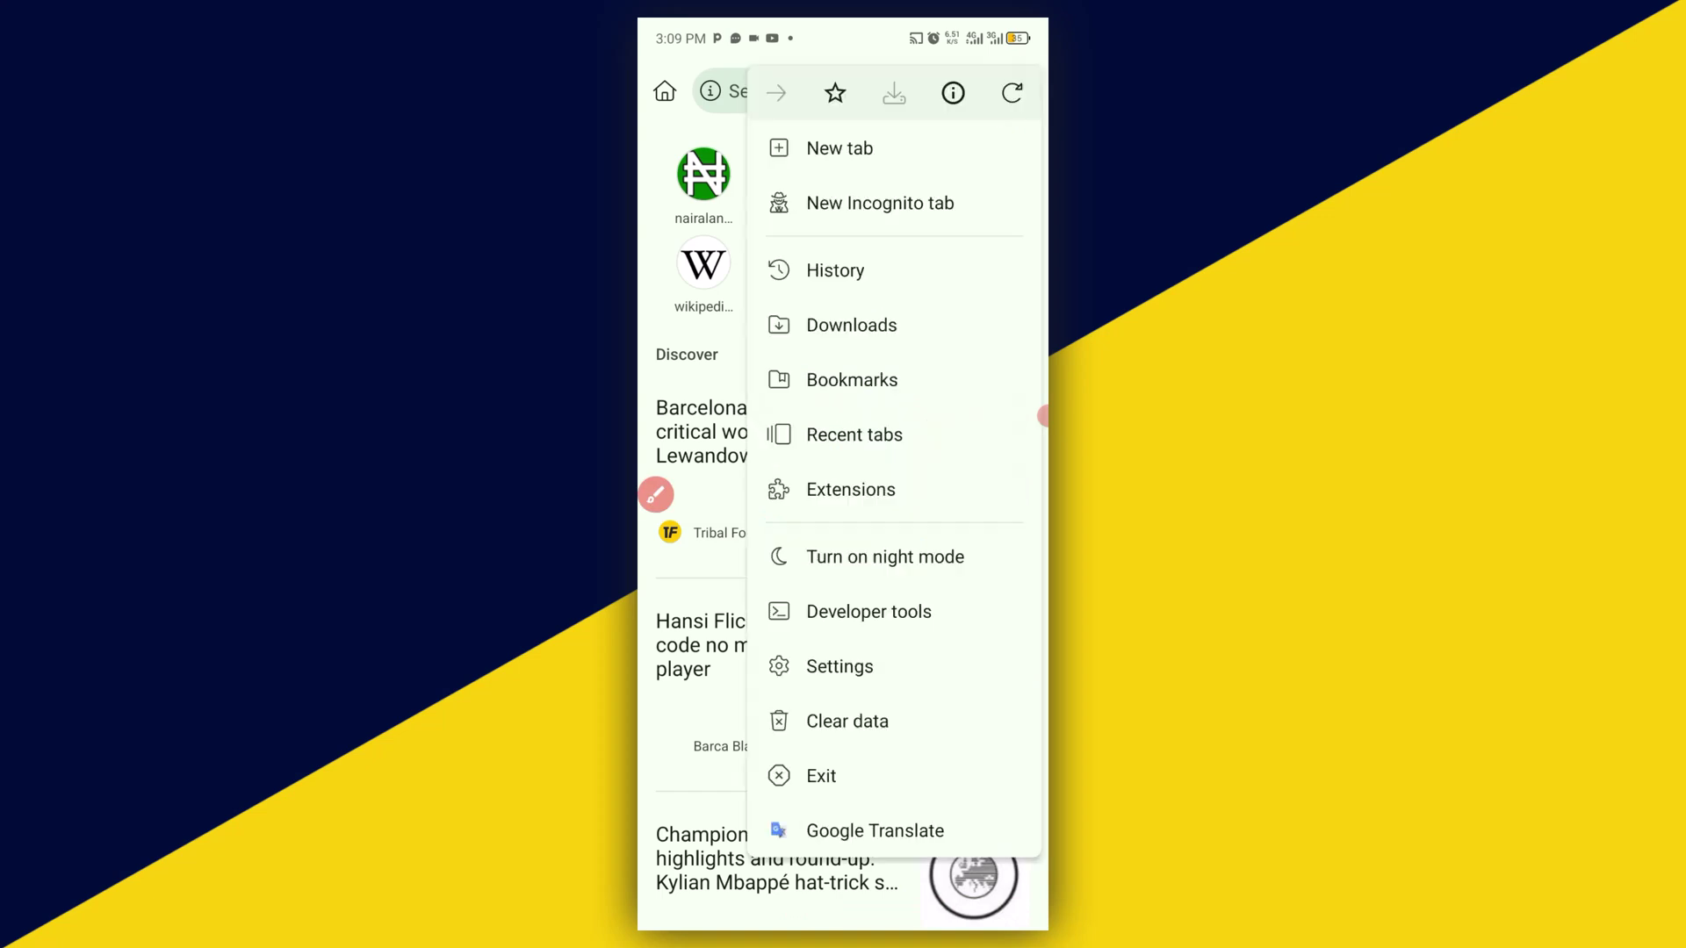
left_click(656, 494)
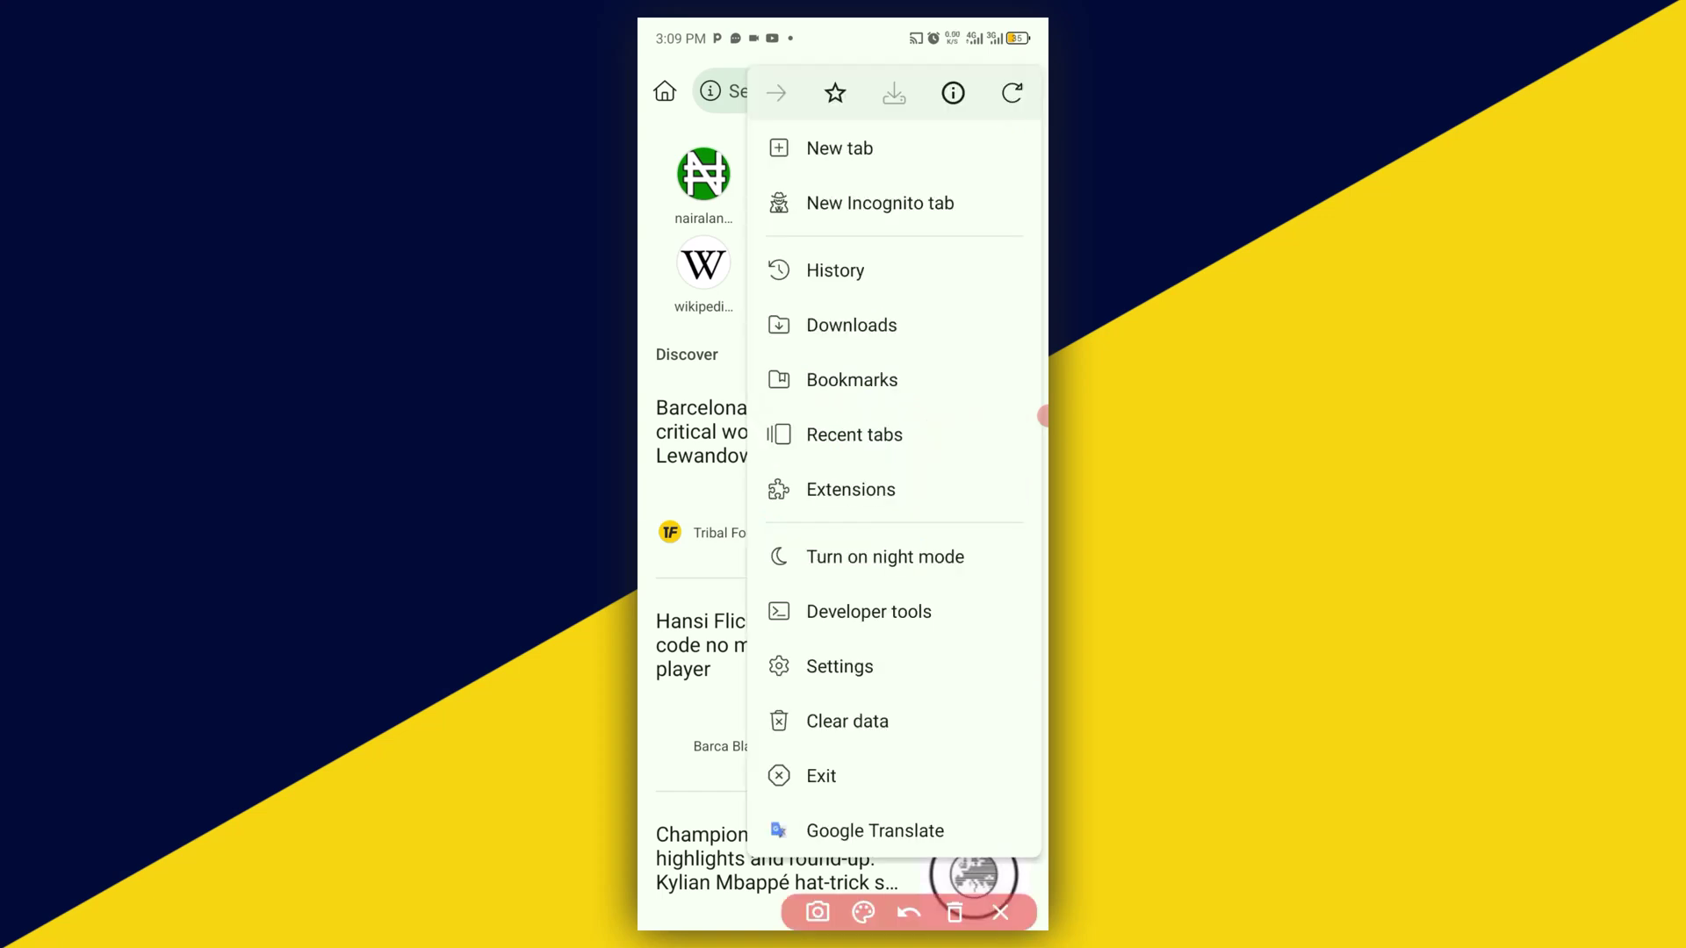
left_click_drag(959, 577, 956, 609)
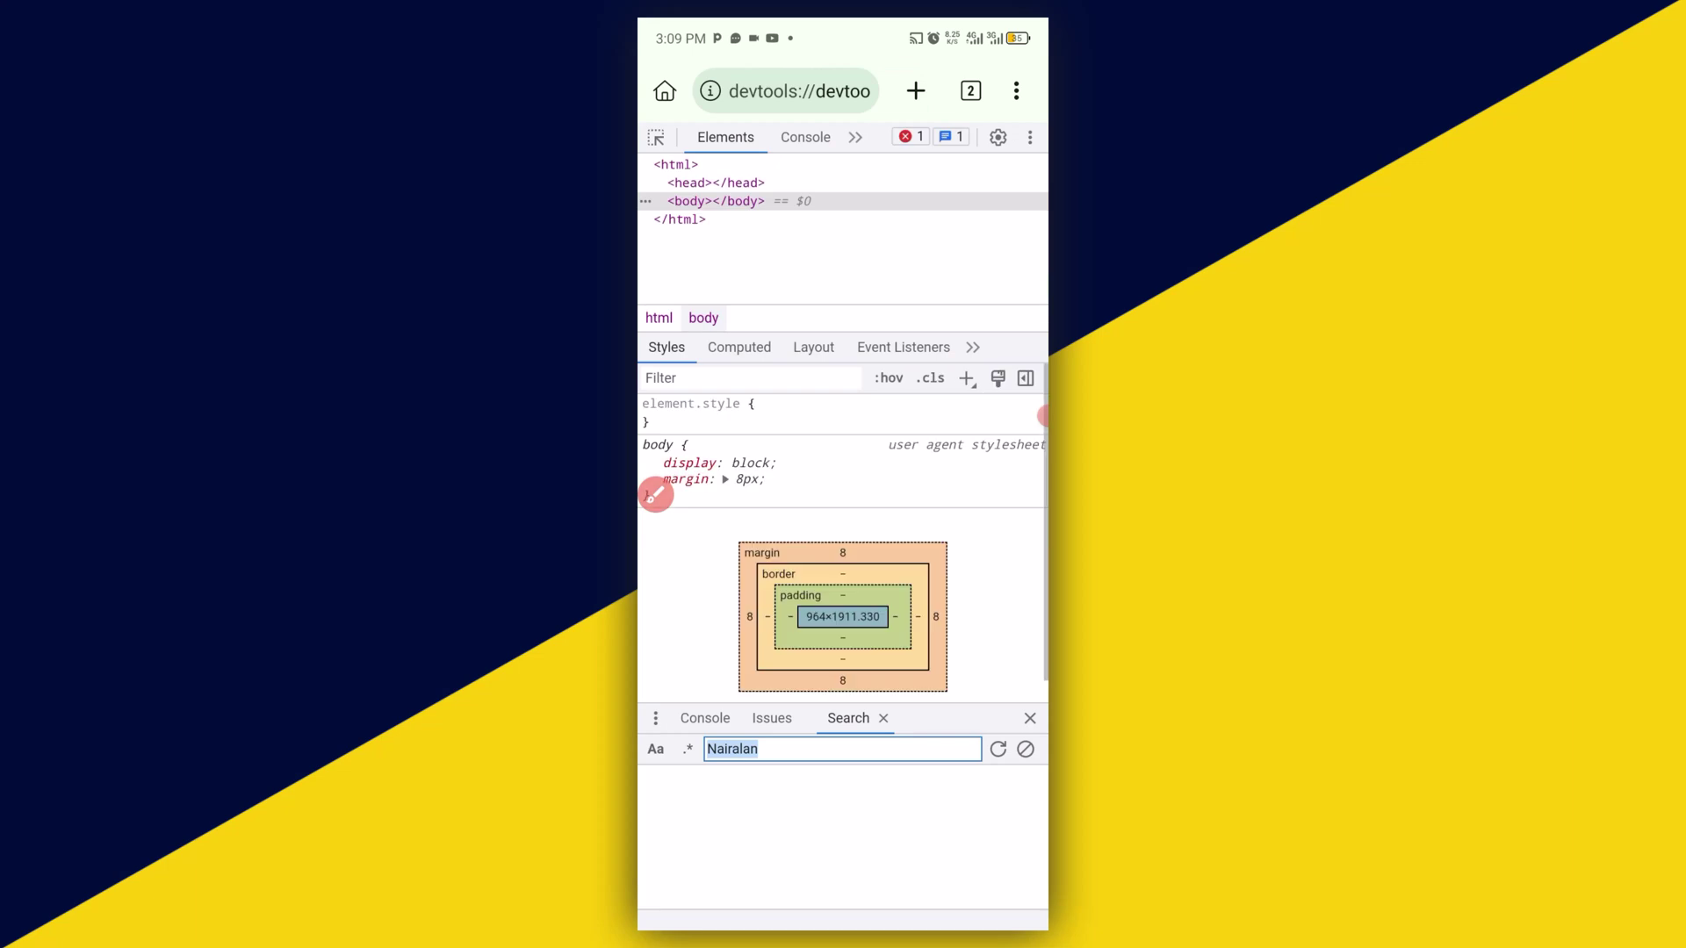
- Open Developer tools from the overflow menu, then its gear-icon Settings
left_click(656, 494)
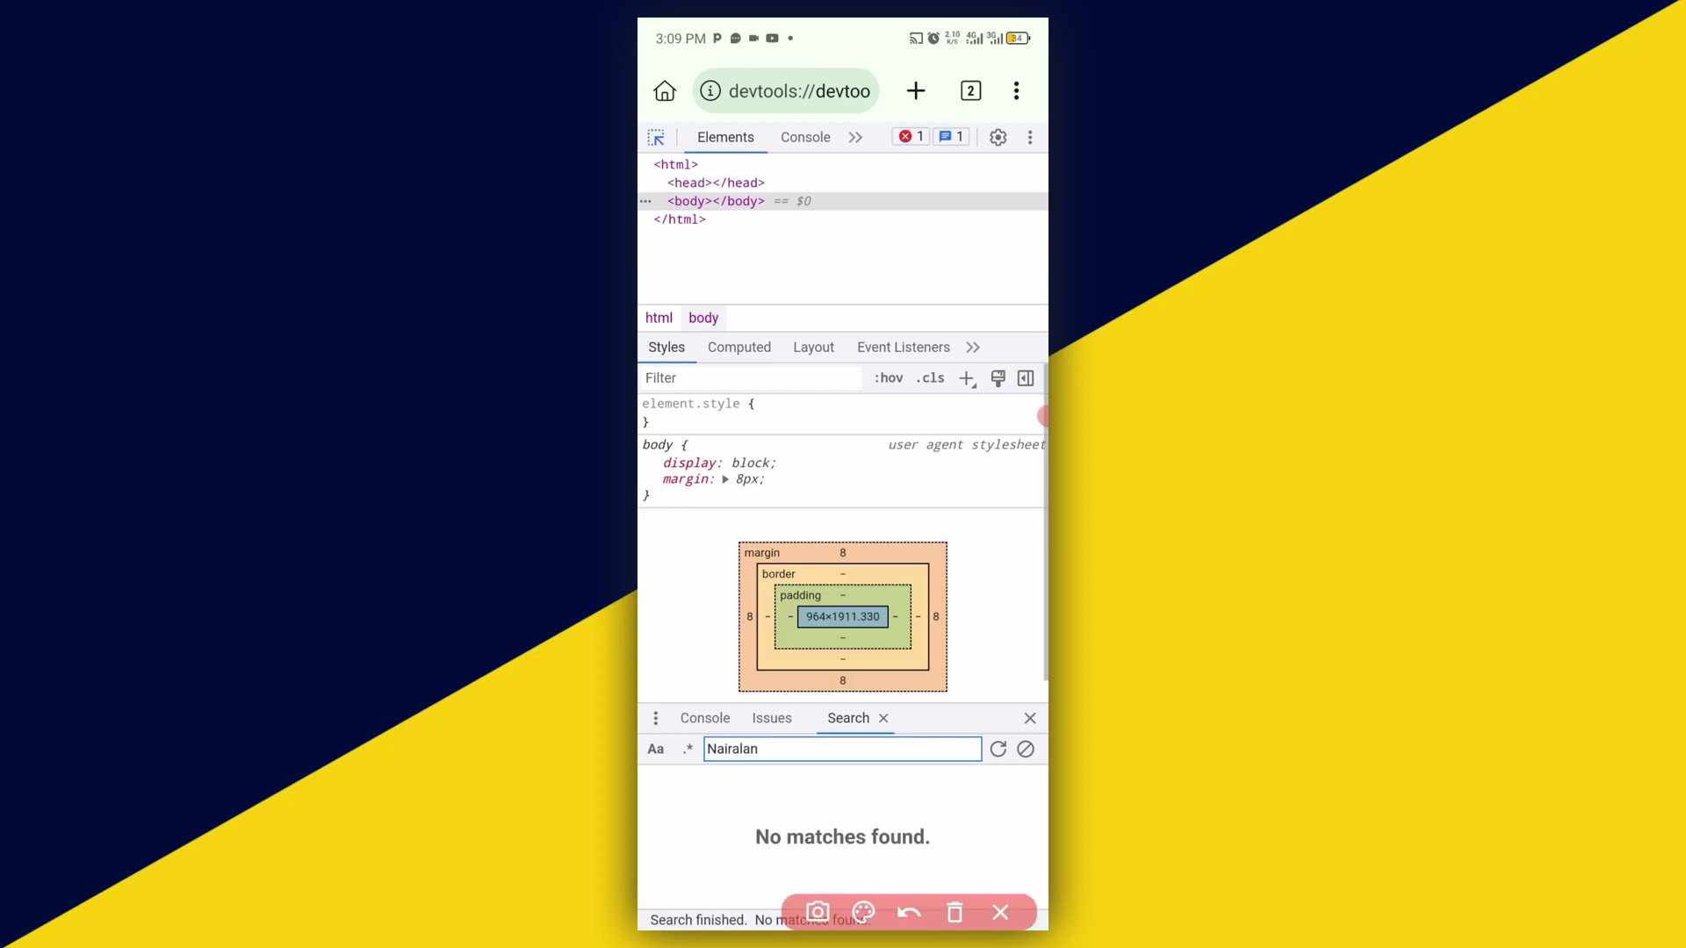
left_click_drag(1012, 108, 987, 163)
left_click(955, 913)
left_click(997, 137)
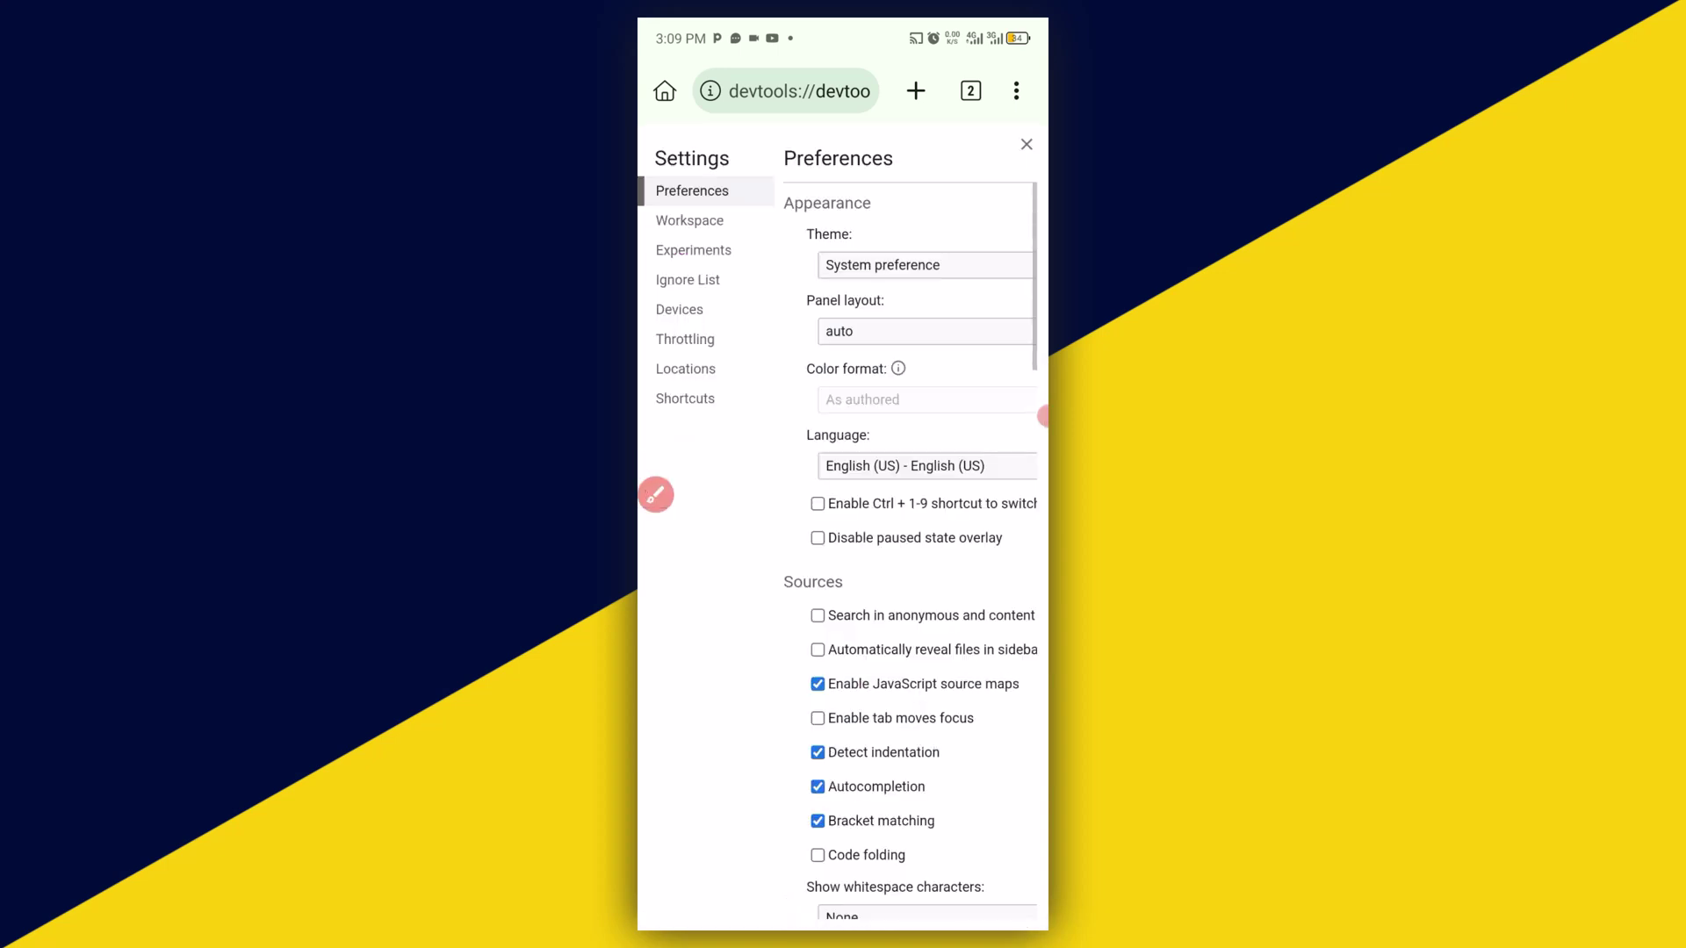
- Scroll the DevTools Preferences list to the bottom, then switch to Experiments
left_click(656, 493)
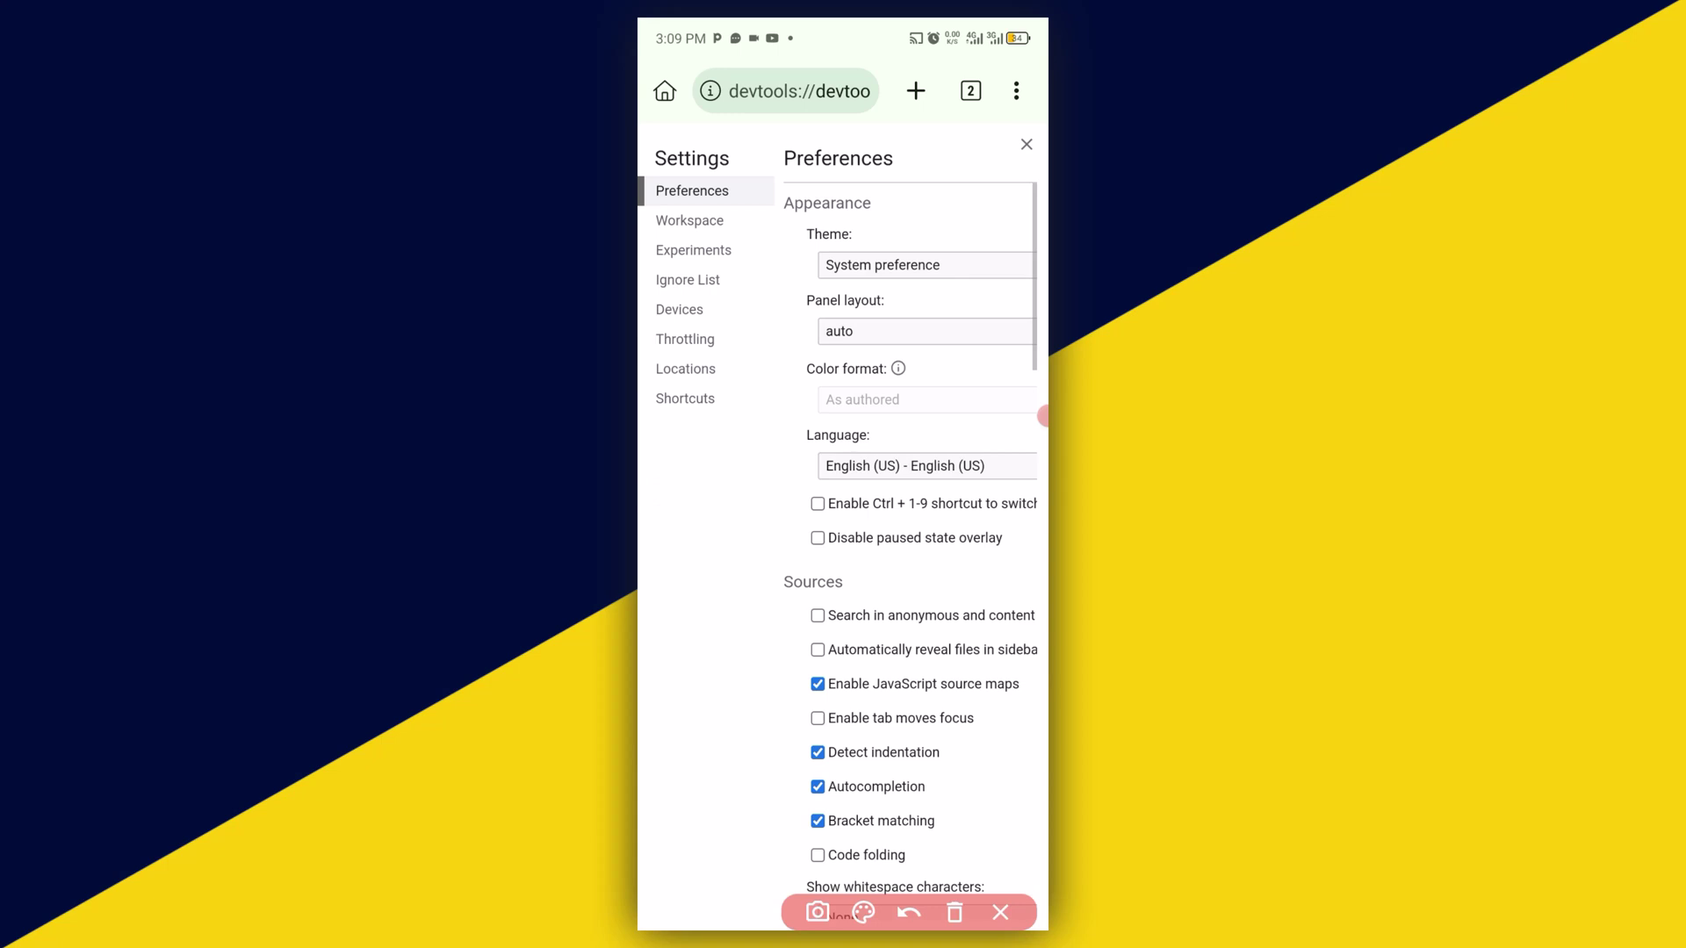
left_click_drag(749, 182, 767, 153)
mouse_move(740, 222)
left_mouse_down()
mouse_move(781, 203)
mouse_move(777, 309)
left_mouse_up()
left_click_drag(739, 369, 771, 344)
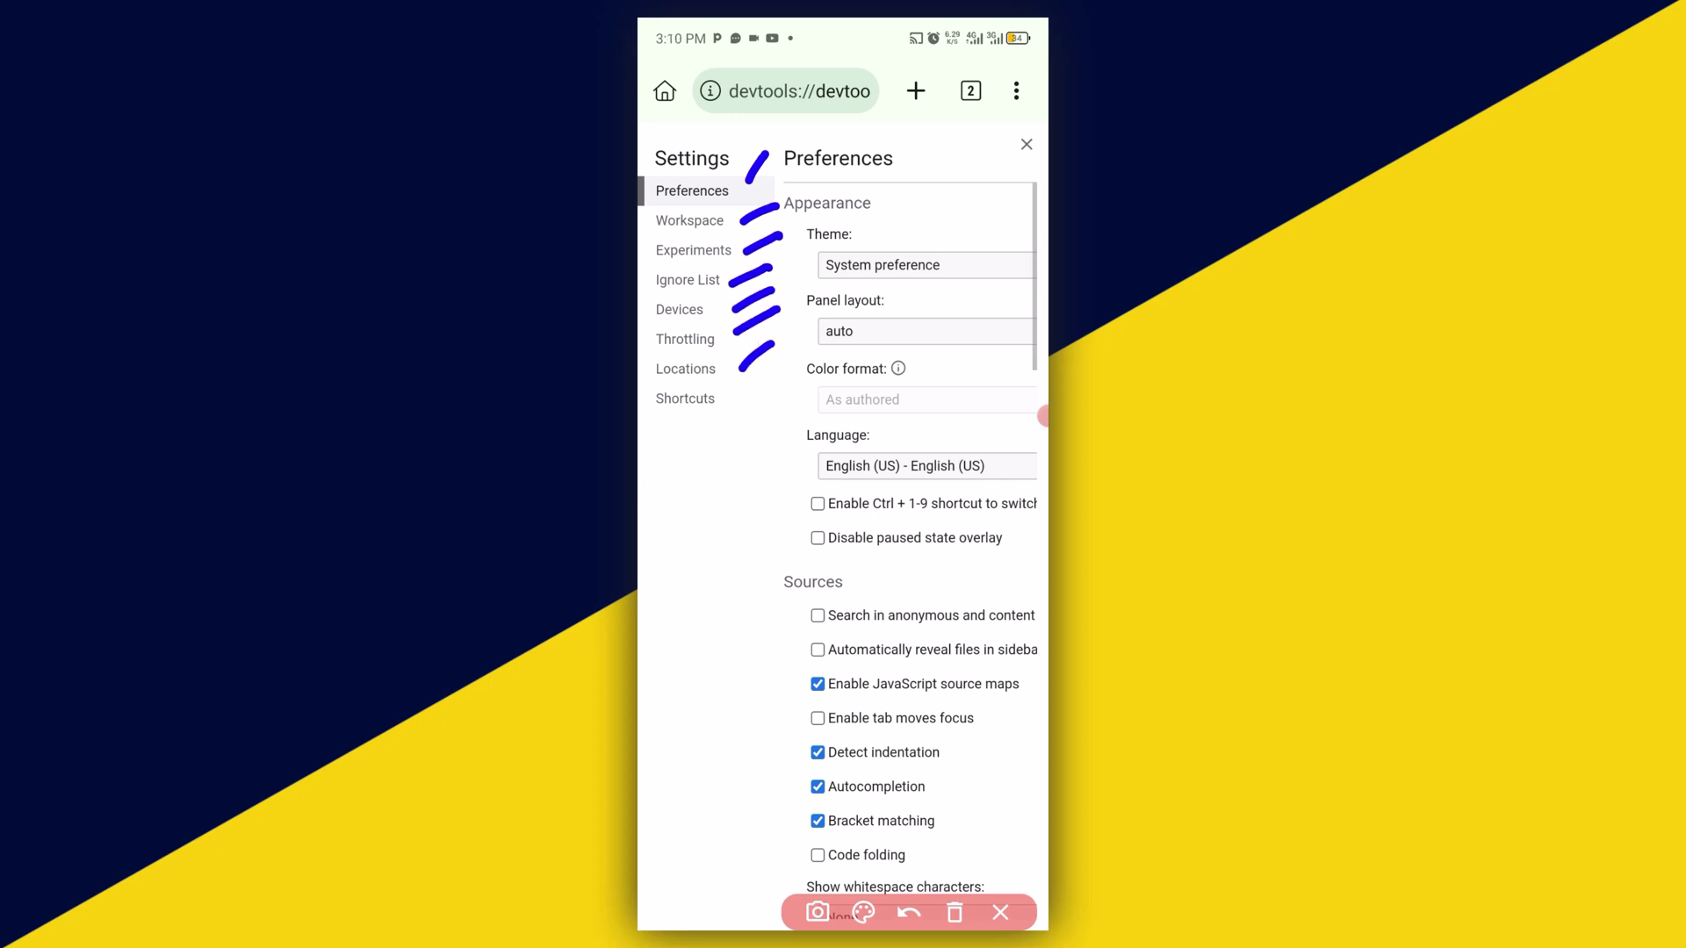
left_click_drag(722, 405, 767, 390)
left_click(999, 913)
scroll(909, 553, "down", 3)
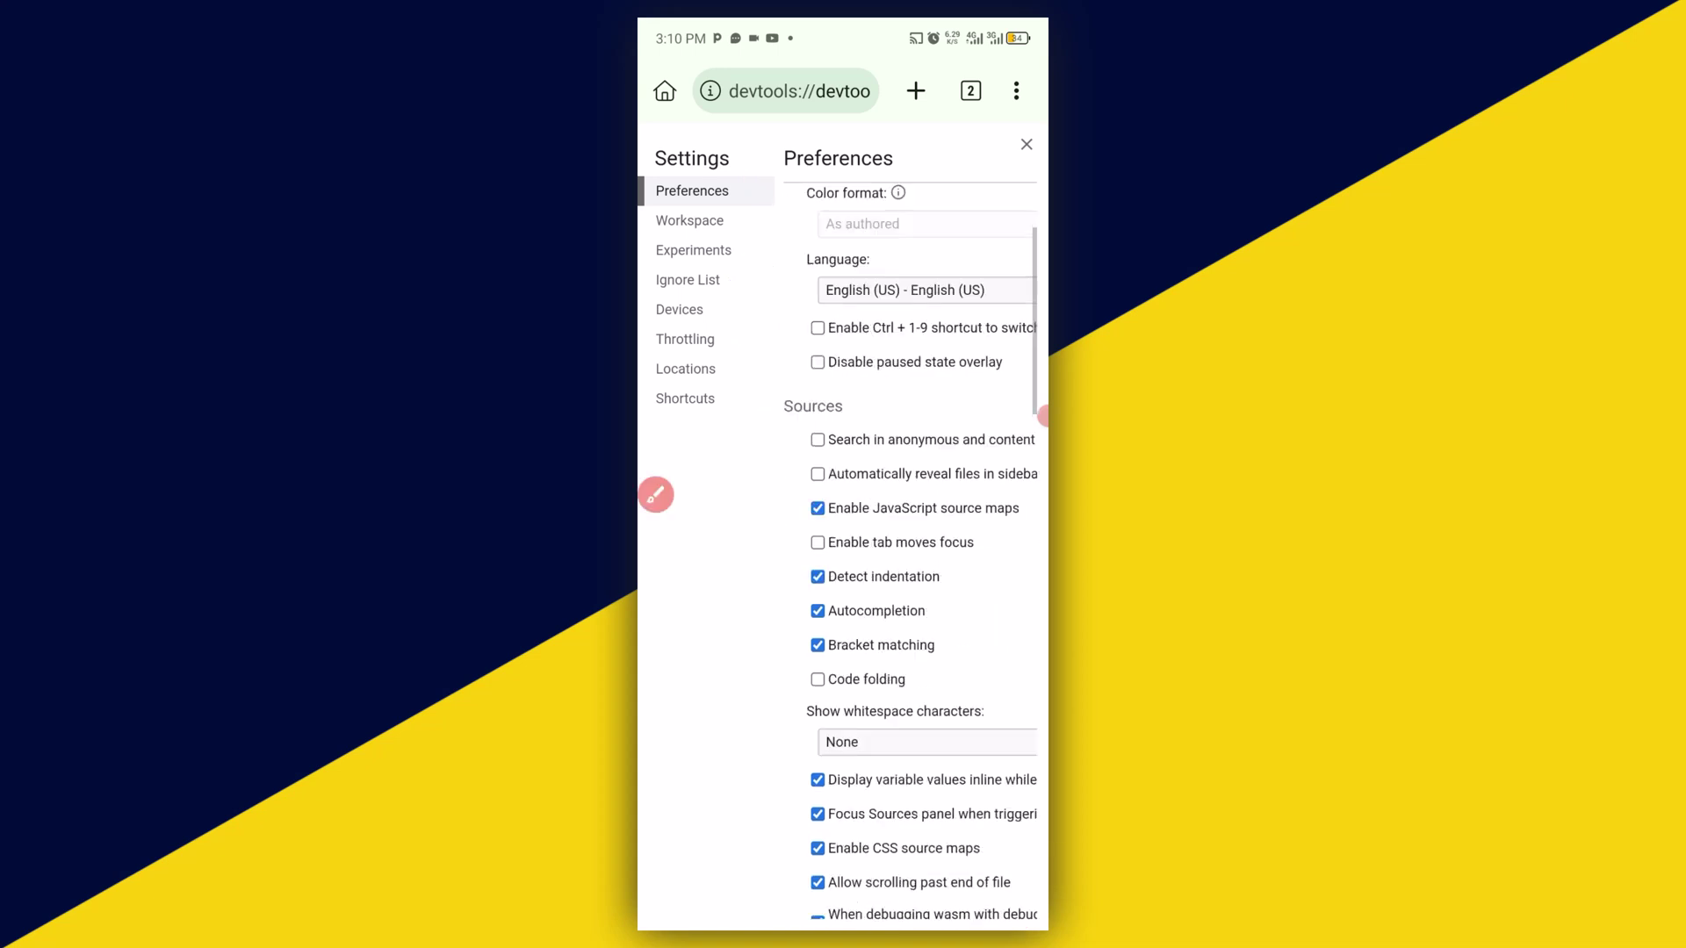
scroll(909, 554, "down", 5)
scroll(910, 554, "down", 5)
scroll(909, 554, "down", 10)
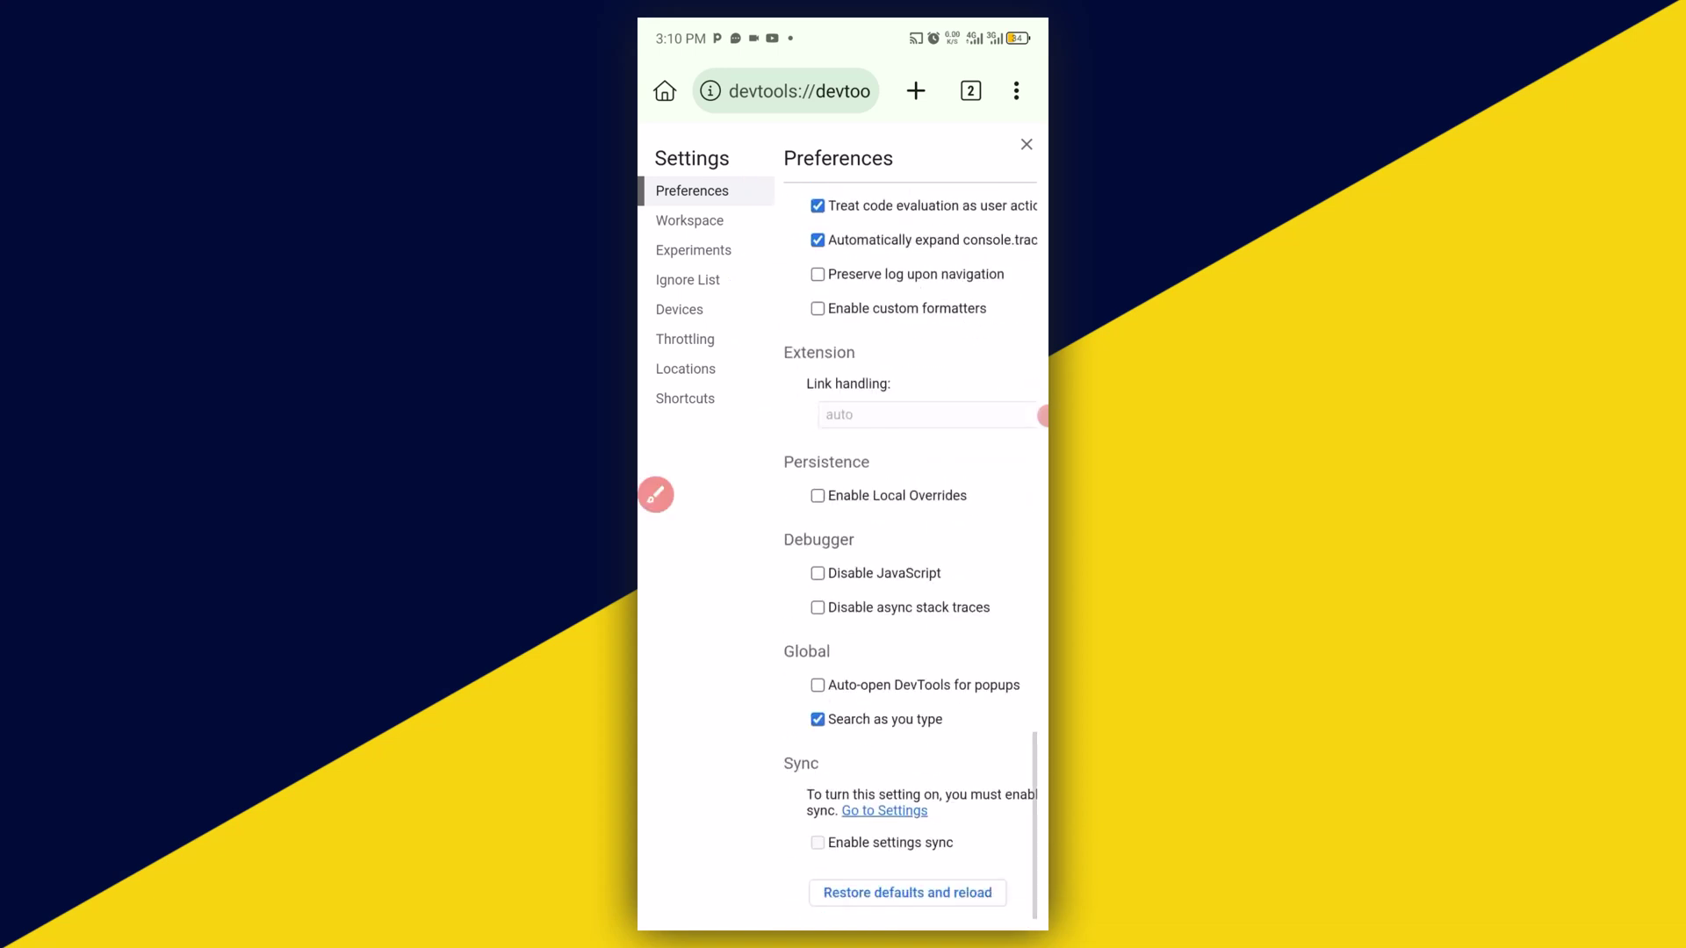
left_click(693, 248)
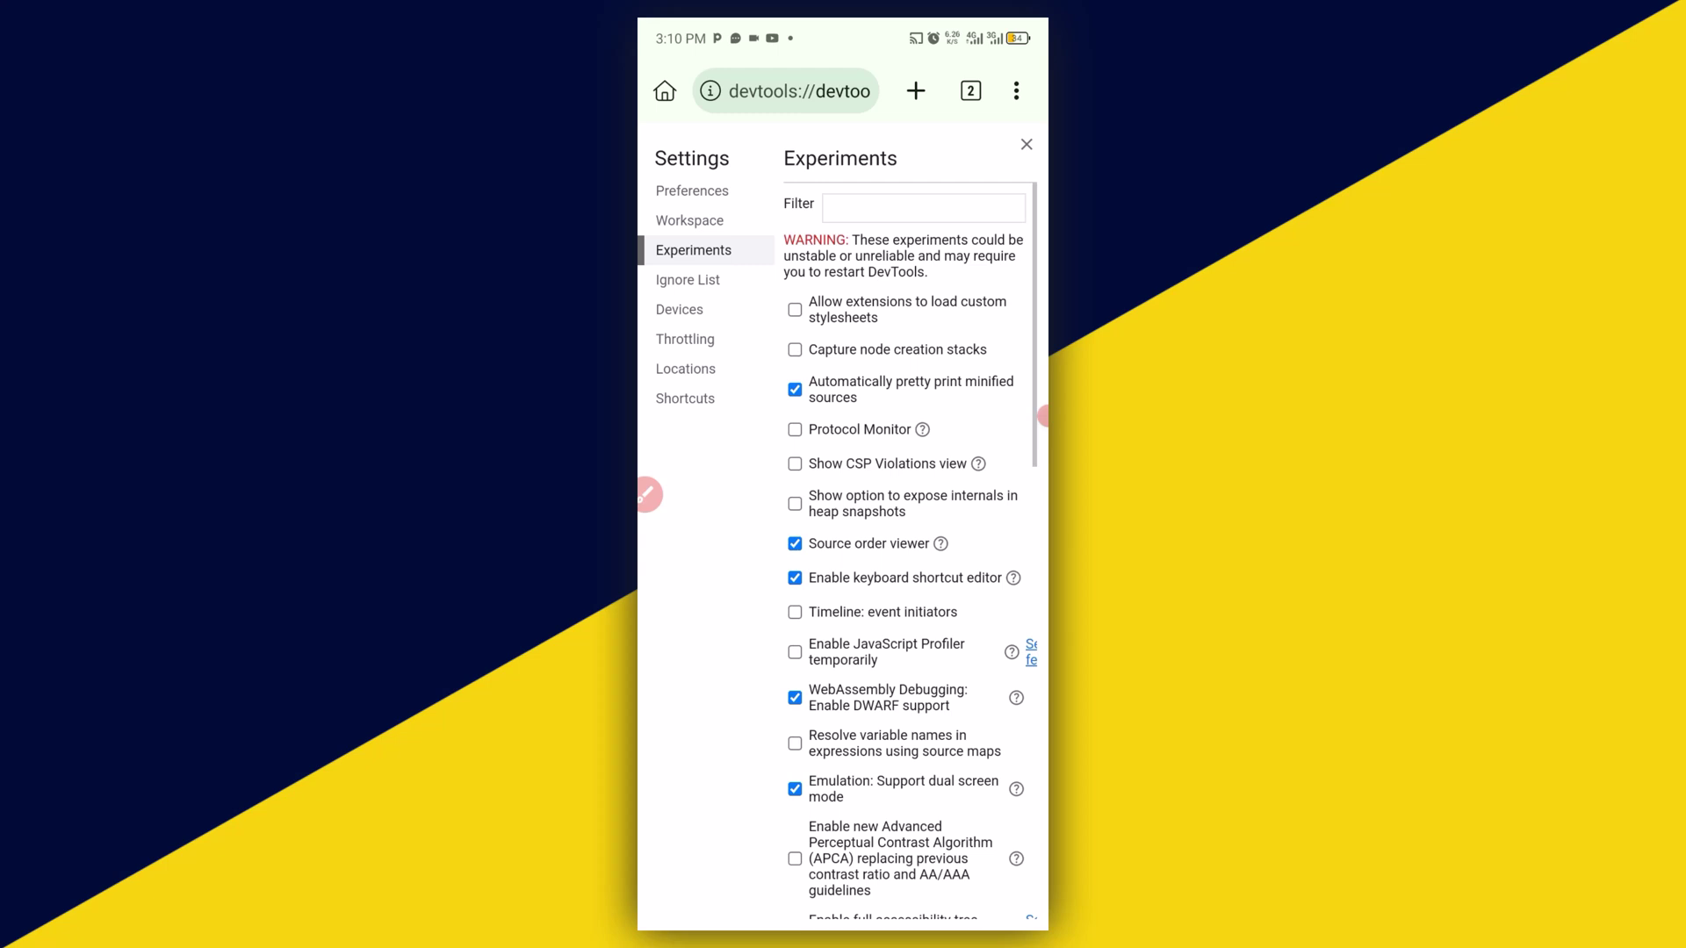
scroll(909, 553, "down", 2)
scroll(910, 554, "down", 1)
scroll(909, 555, "down", 2)
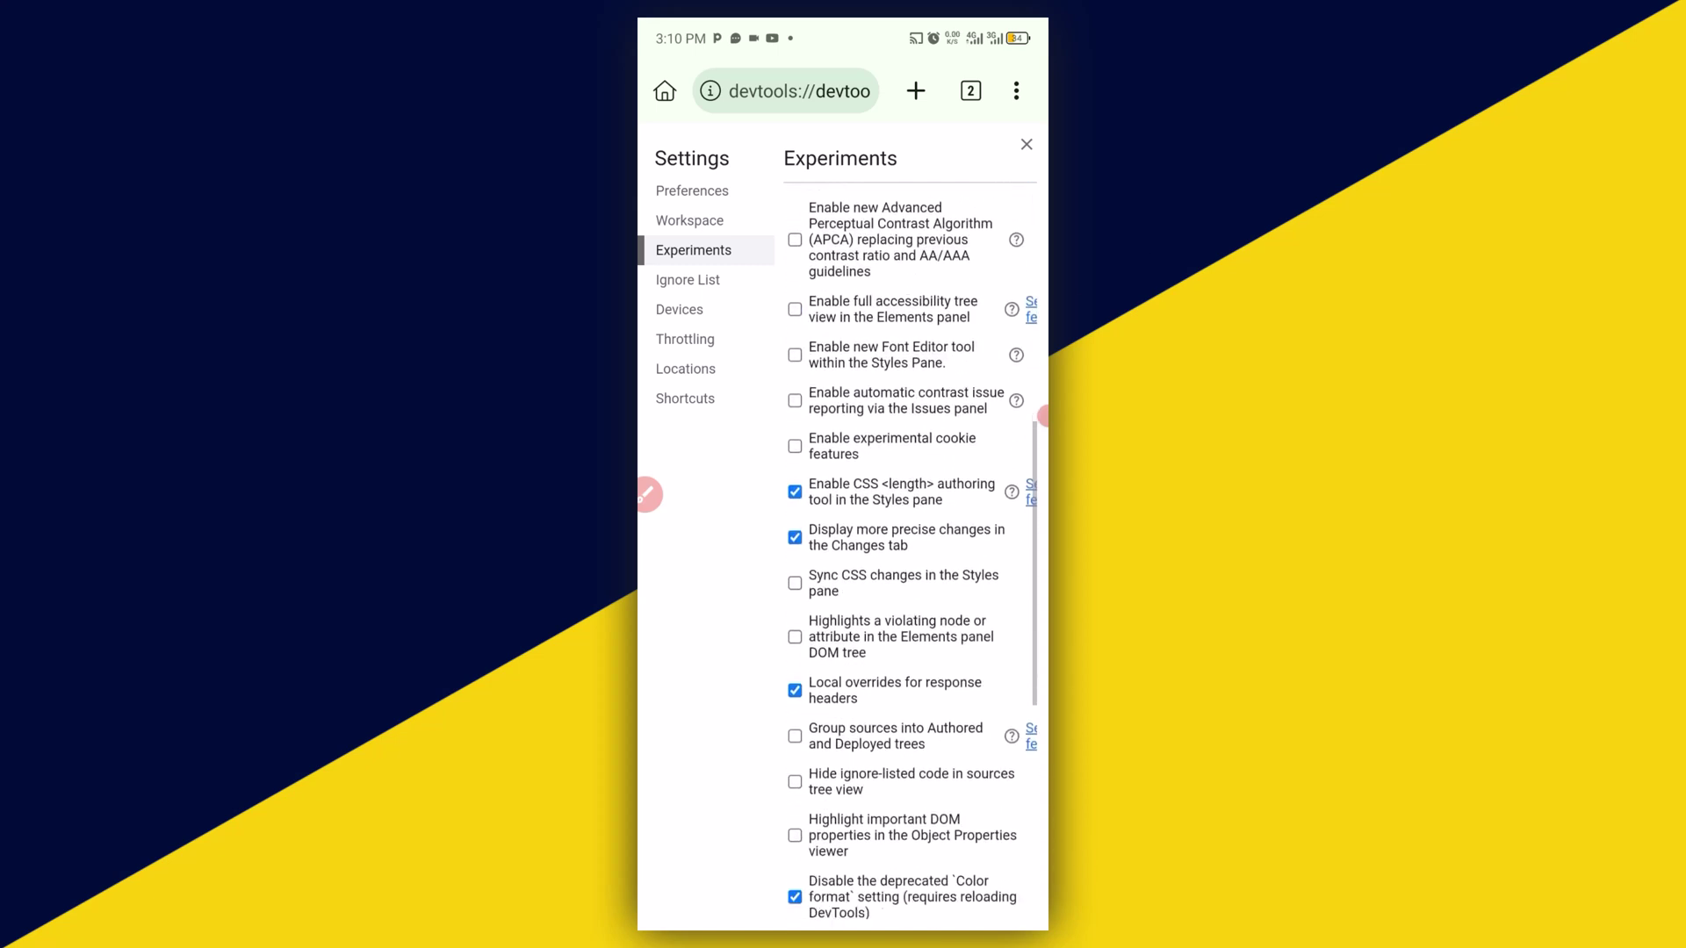
scroll(909, 554, "down", 2)
scroll(909, 553, "down", 3)
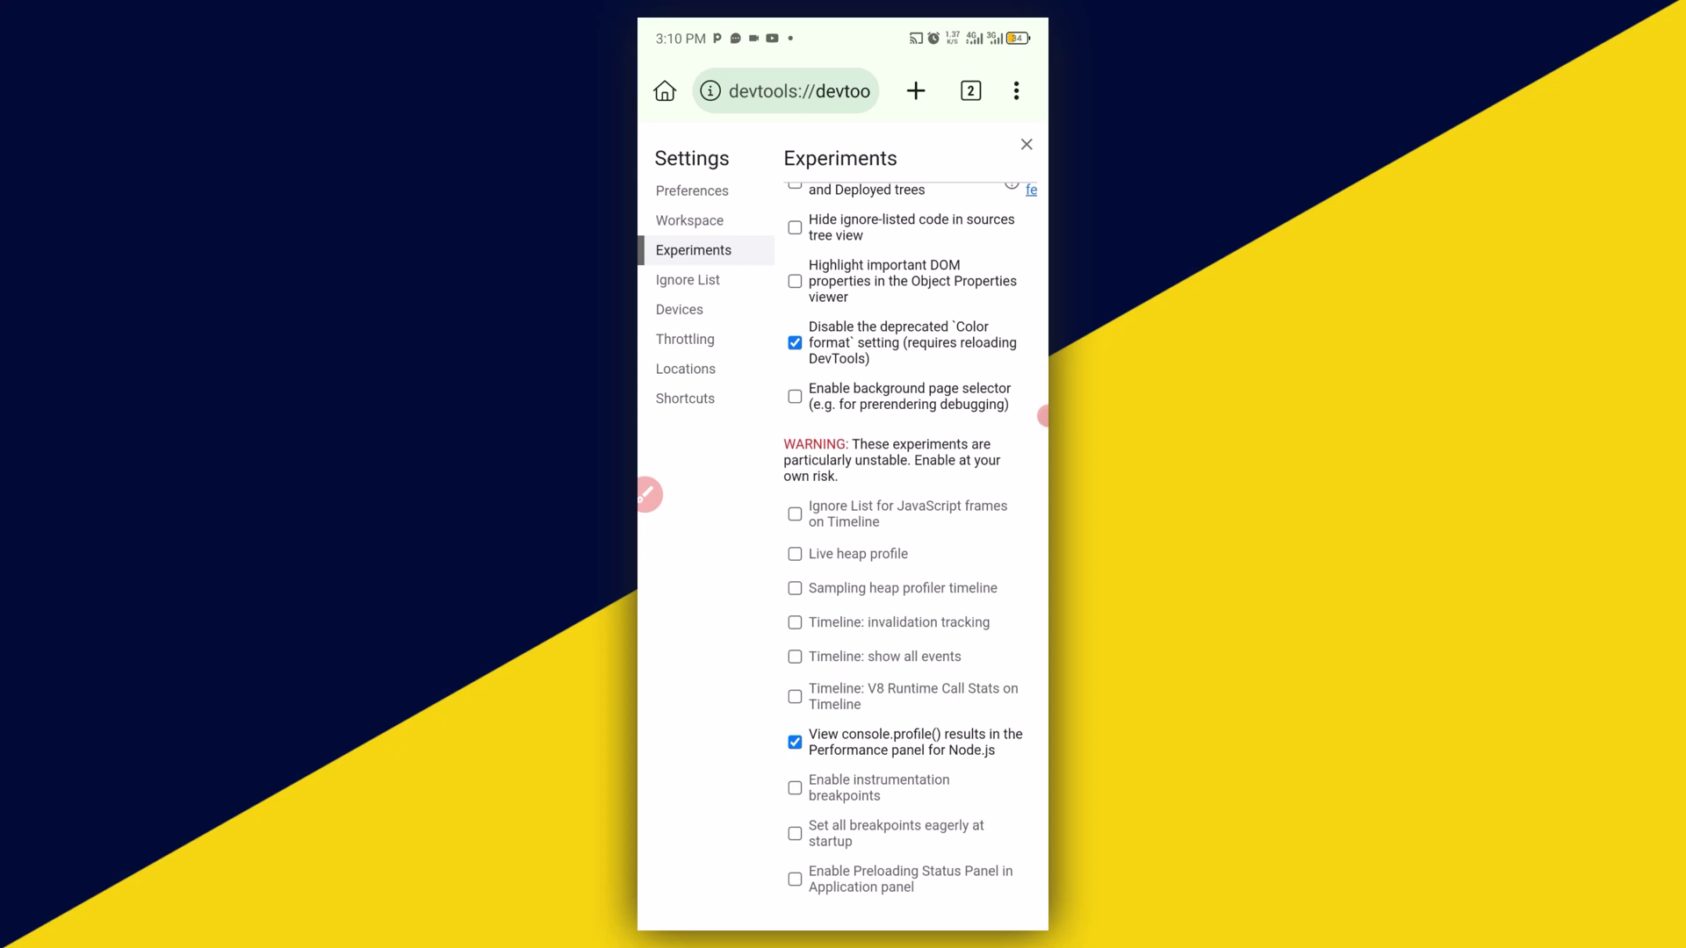
- Step through the Ignore List, Devices, Throttling and Locations settings pages
left_click(687, 279)
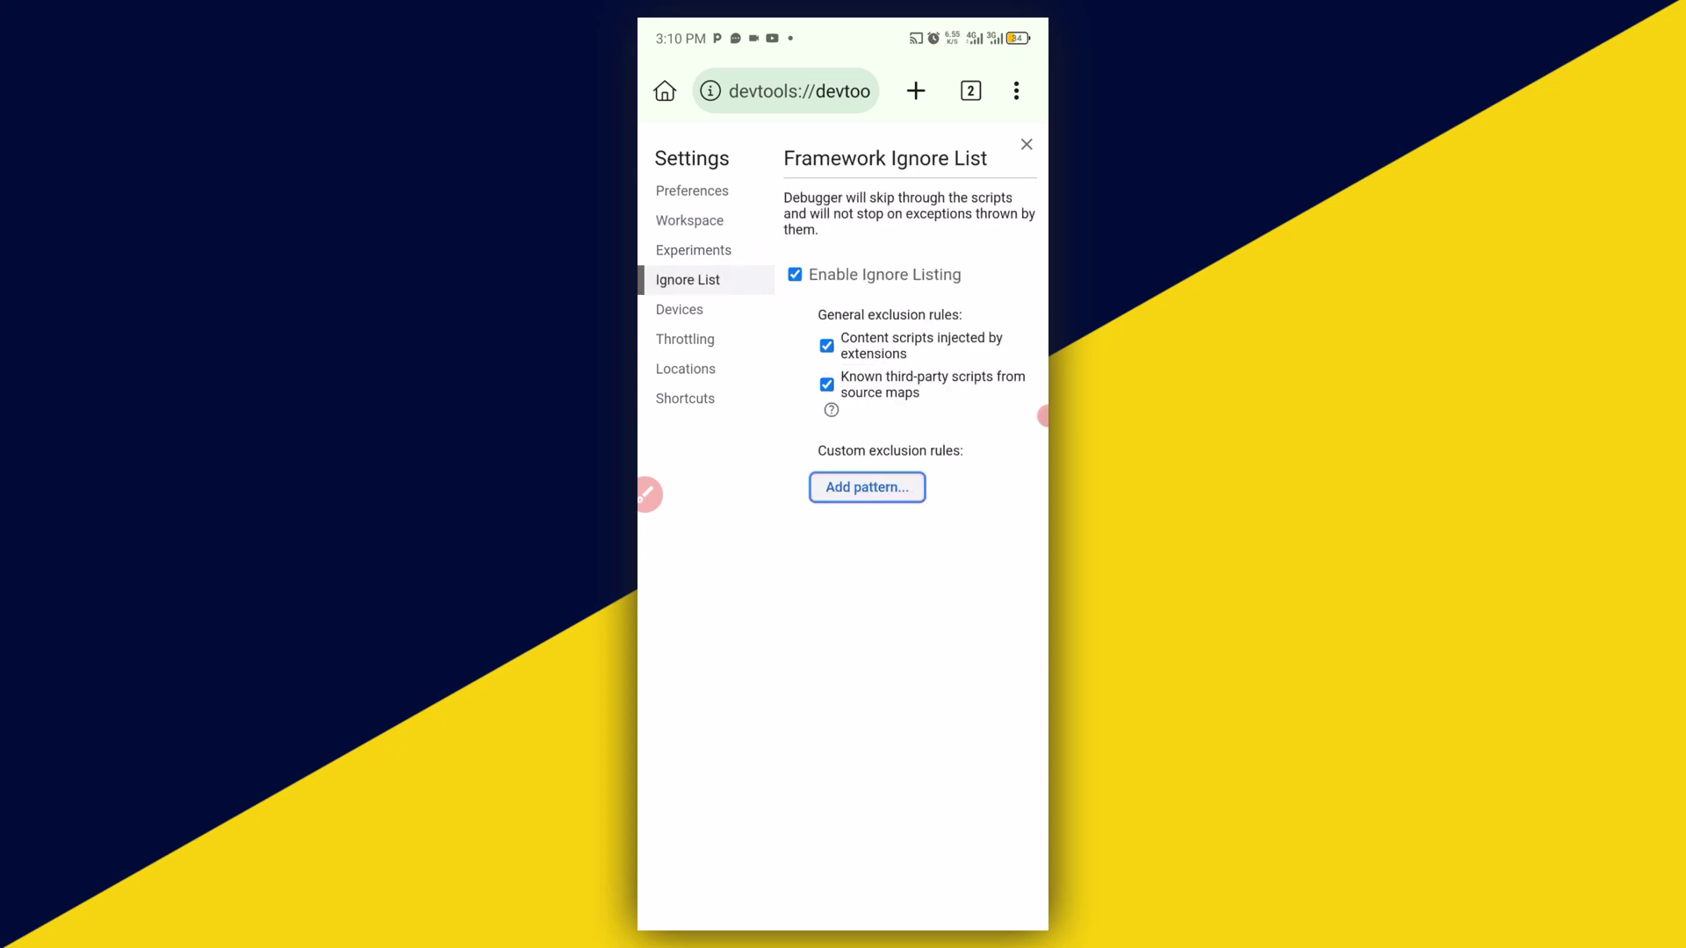
left_click(680, 310)
left_click(685, 338)
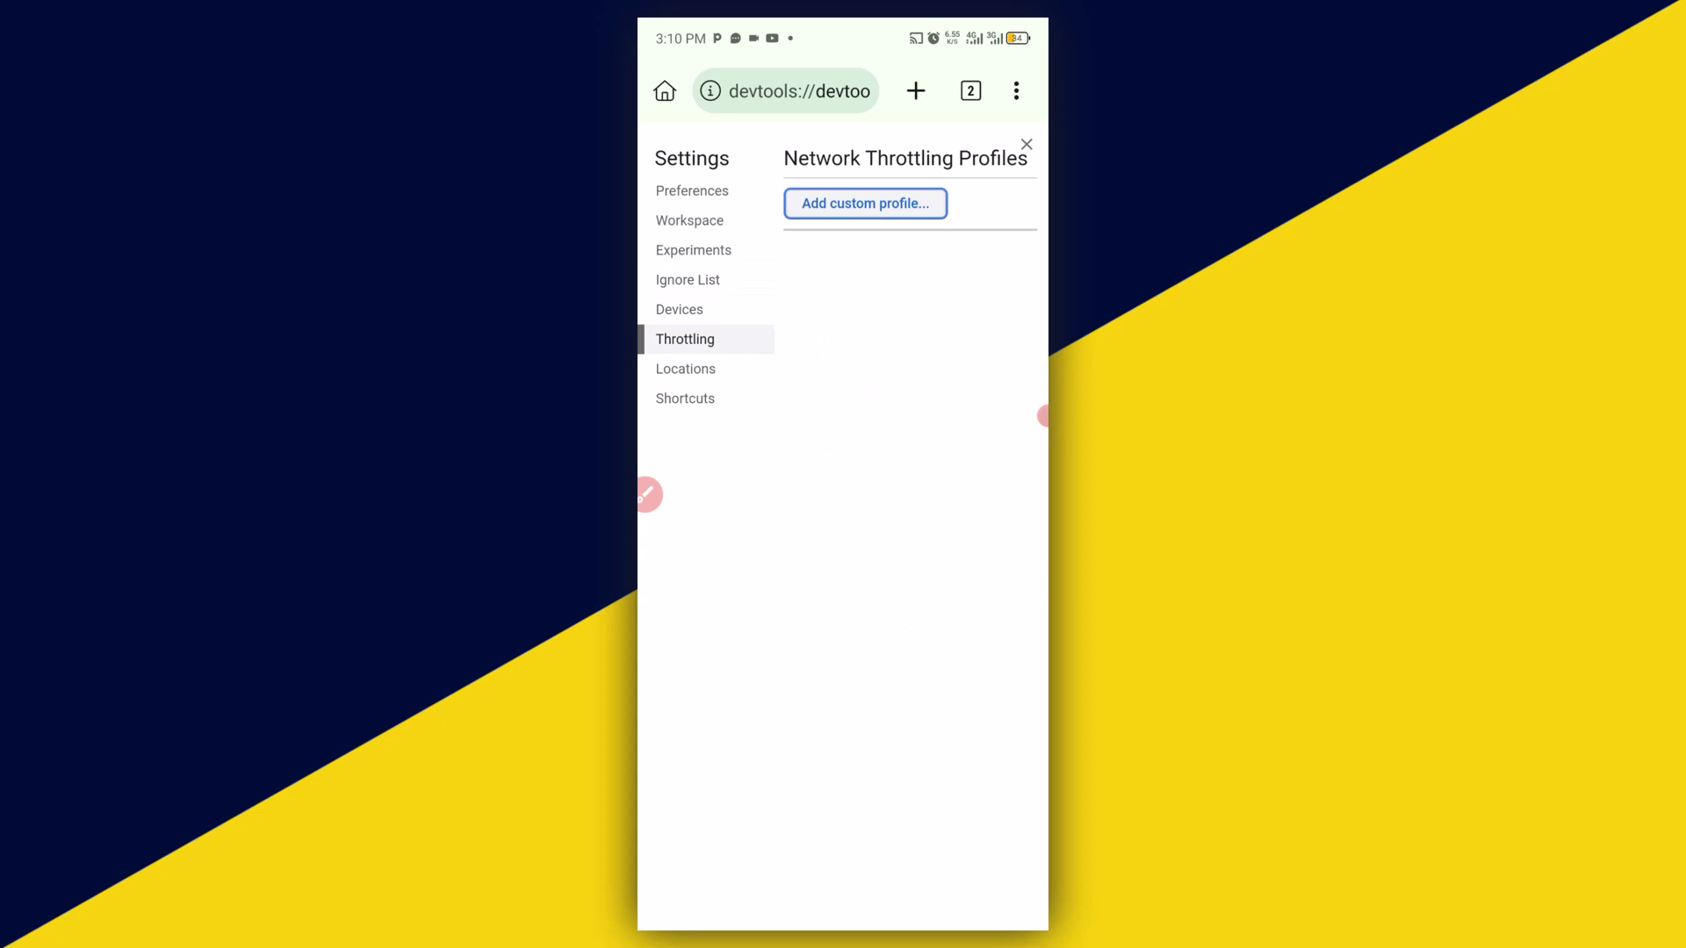
left_click(686, 369)
- Open the Shortcuts settings page with its DevTools keyboard shortcut groups
left_click(686, 398)
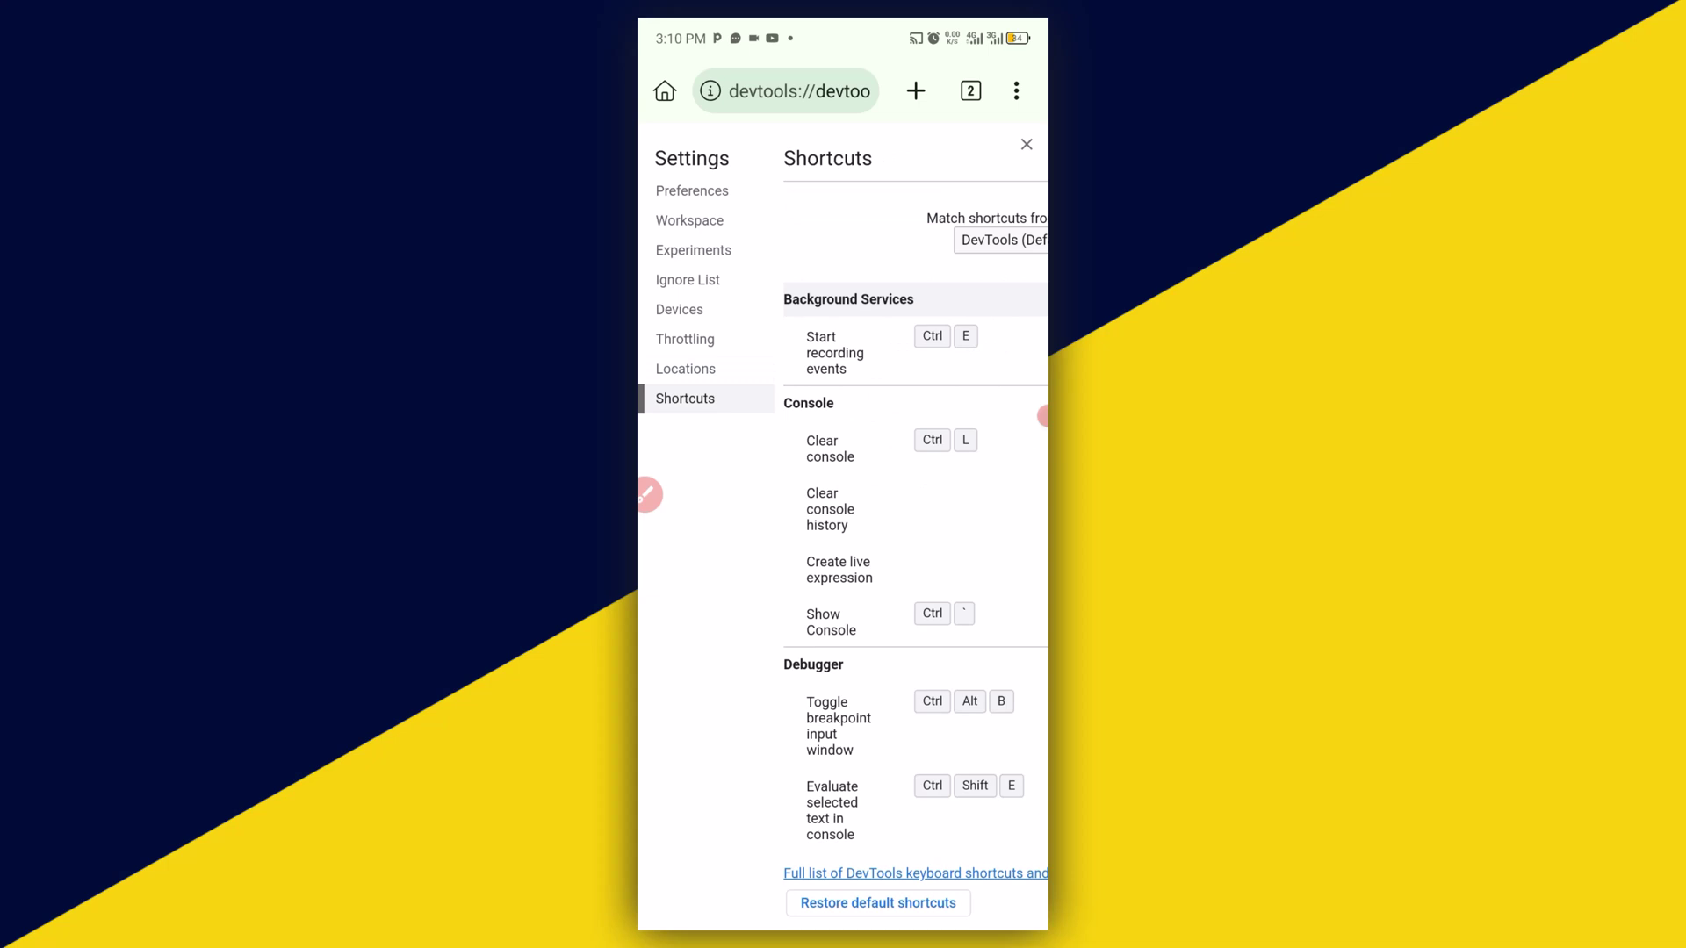
scroll(909, 567, "down", 5)
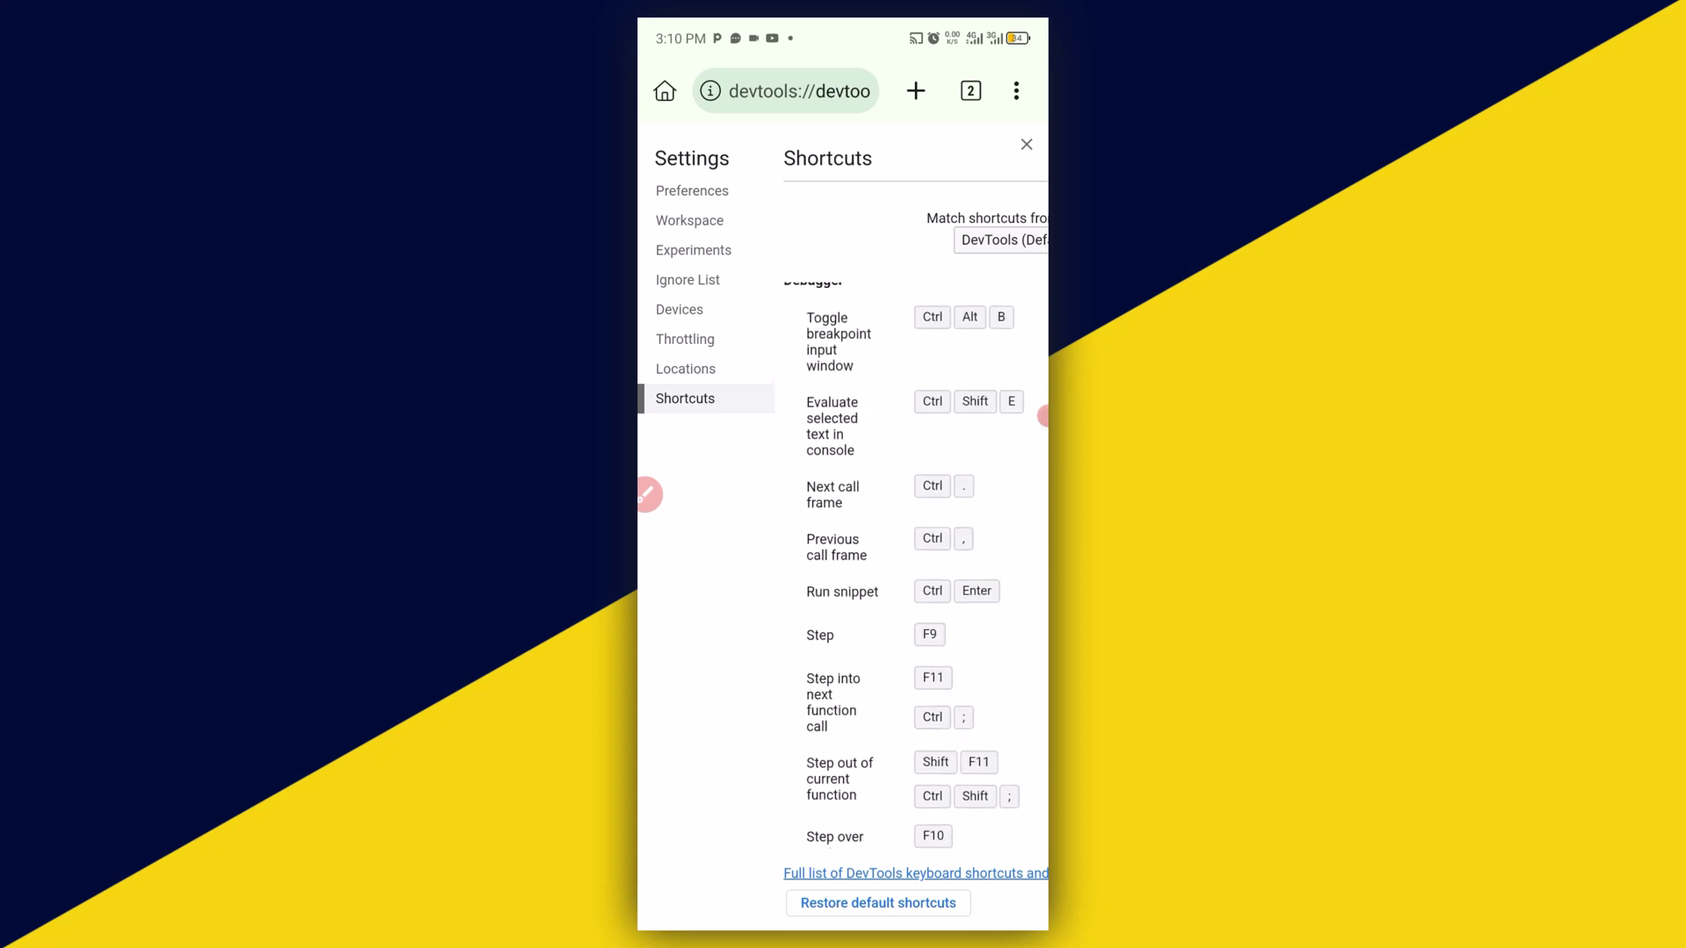
scroll(909, 566, "down", 5)
scroll(909, 567, "down", 2)
scroll(910, 567, "down", 4)
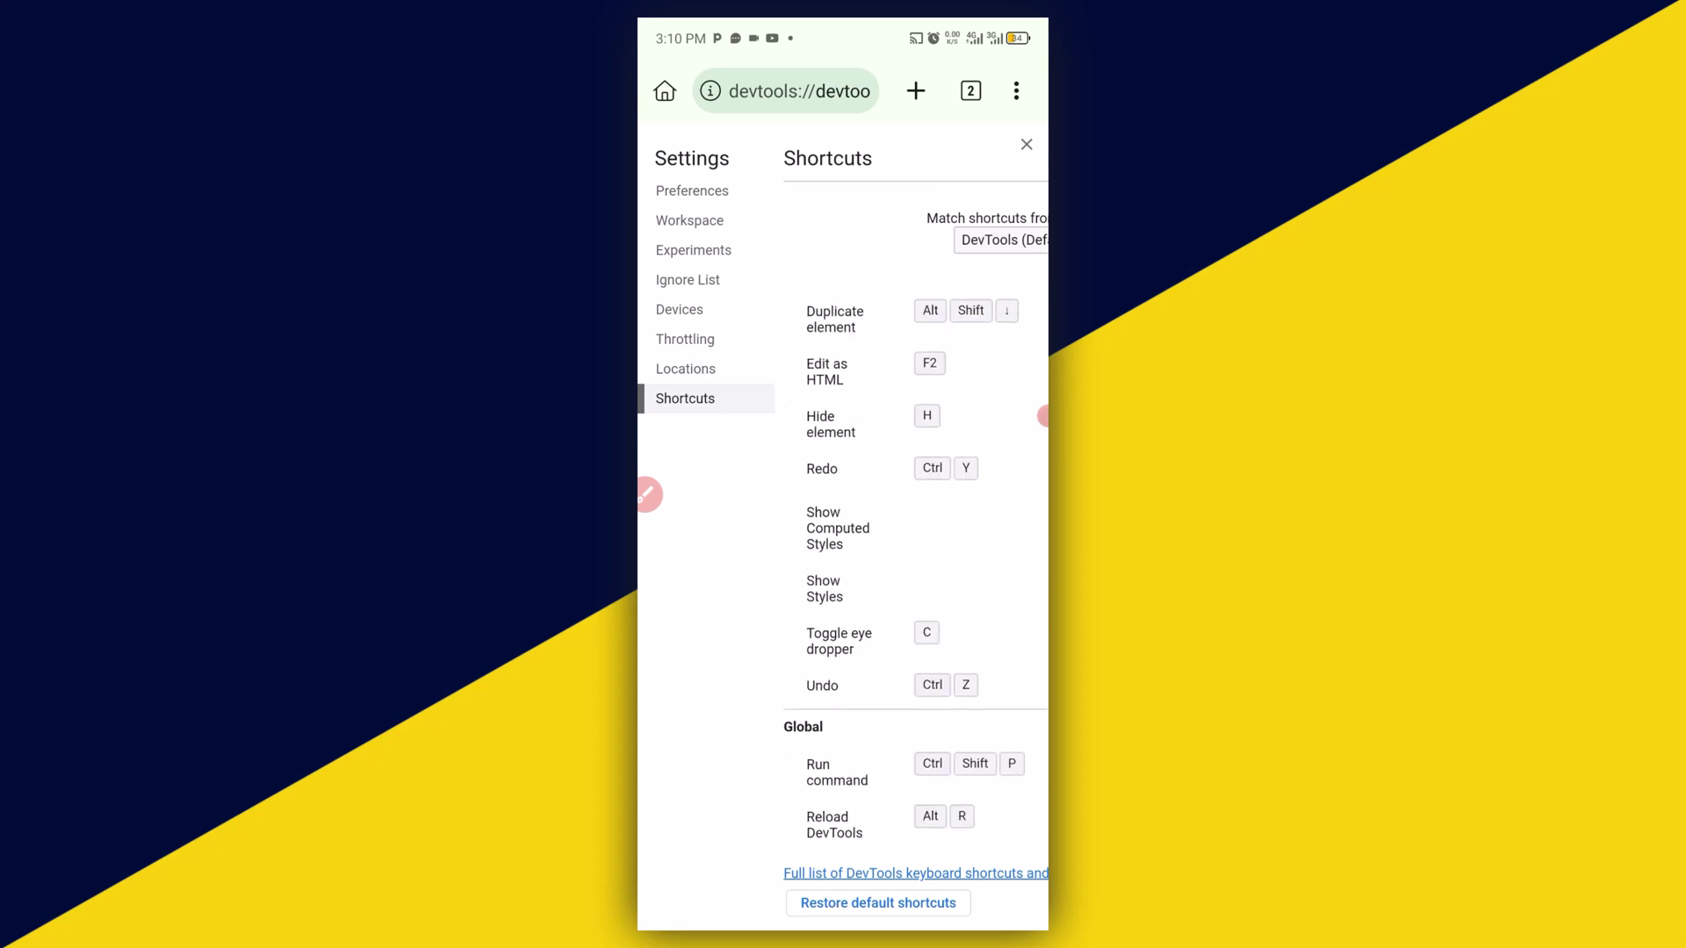
scroll(909, 567, "down", 1)
scroll(909, 566, "down", 3)
scroll(909, 567, "down", 1)
scroll(909, 567, "down", 5)
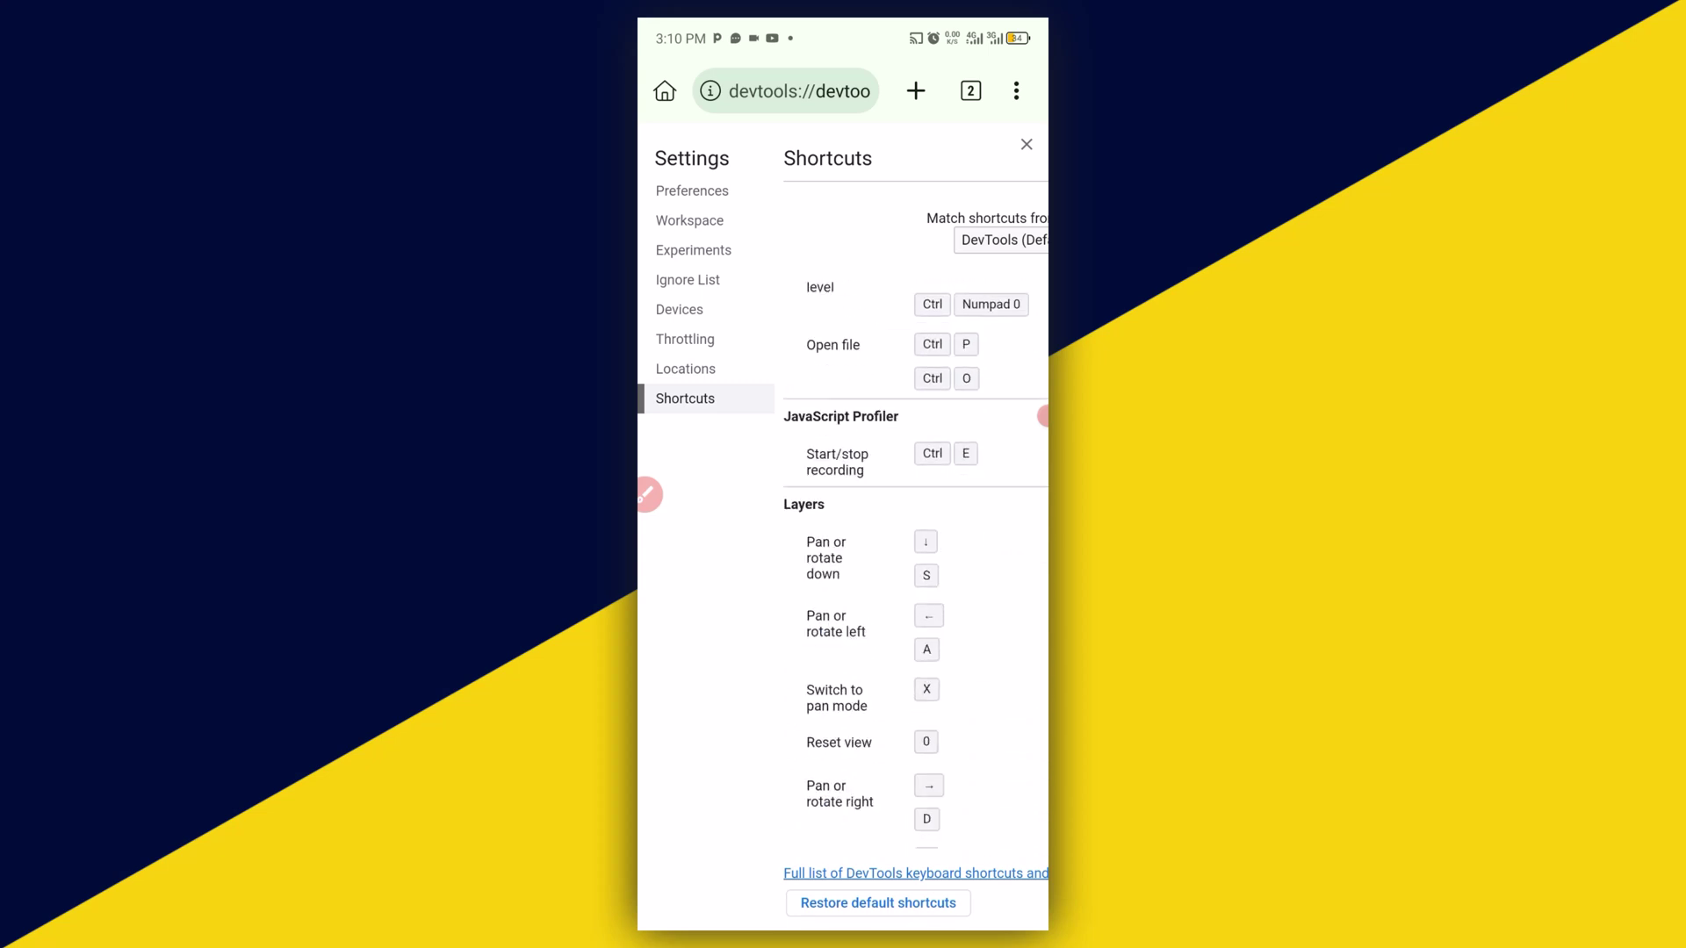
scroll(910, 566, "down", 5)
scroll(909, 566, "down", 5)
scroll(909, 566, "down", 3)
scroll(910, 568, "down", 1)
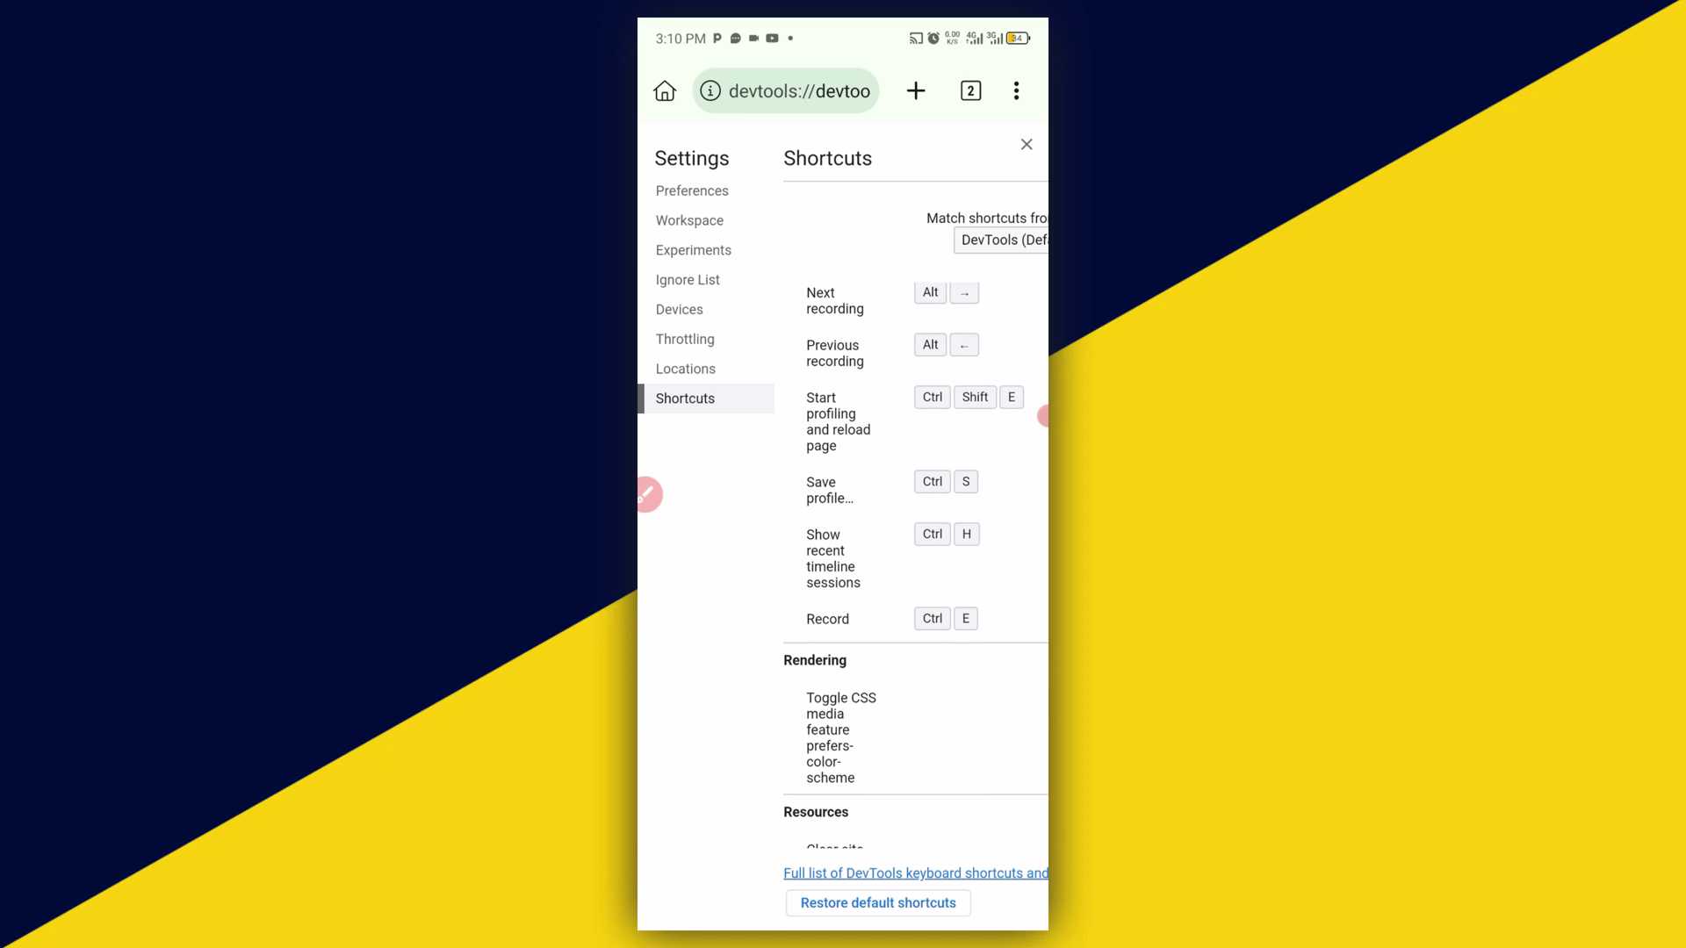
scroll(916, 567, "up", 5)
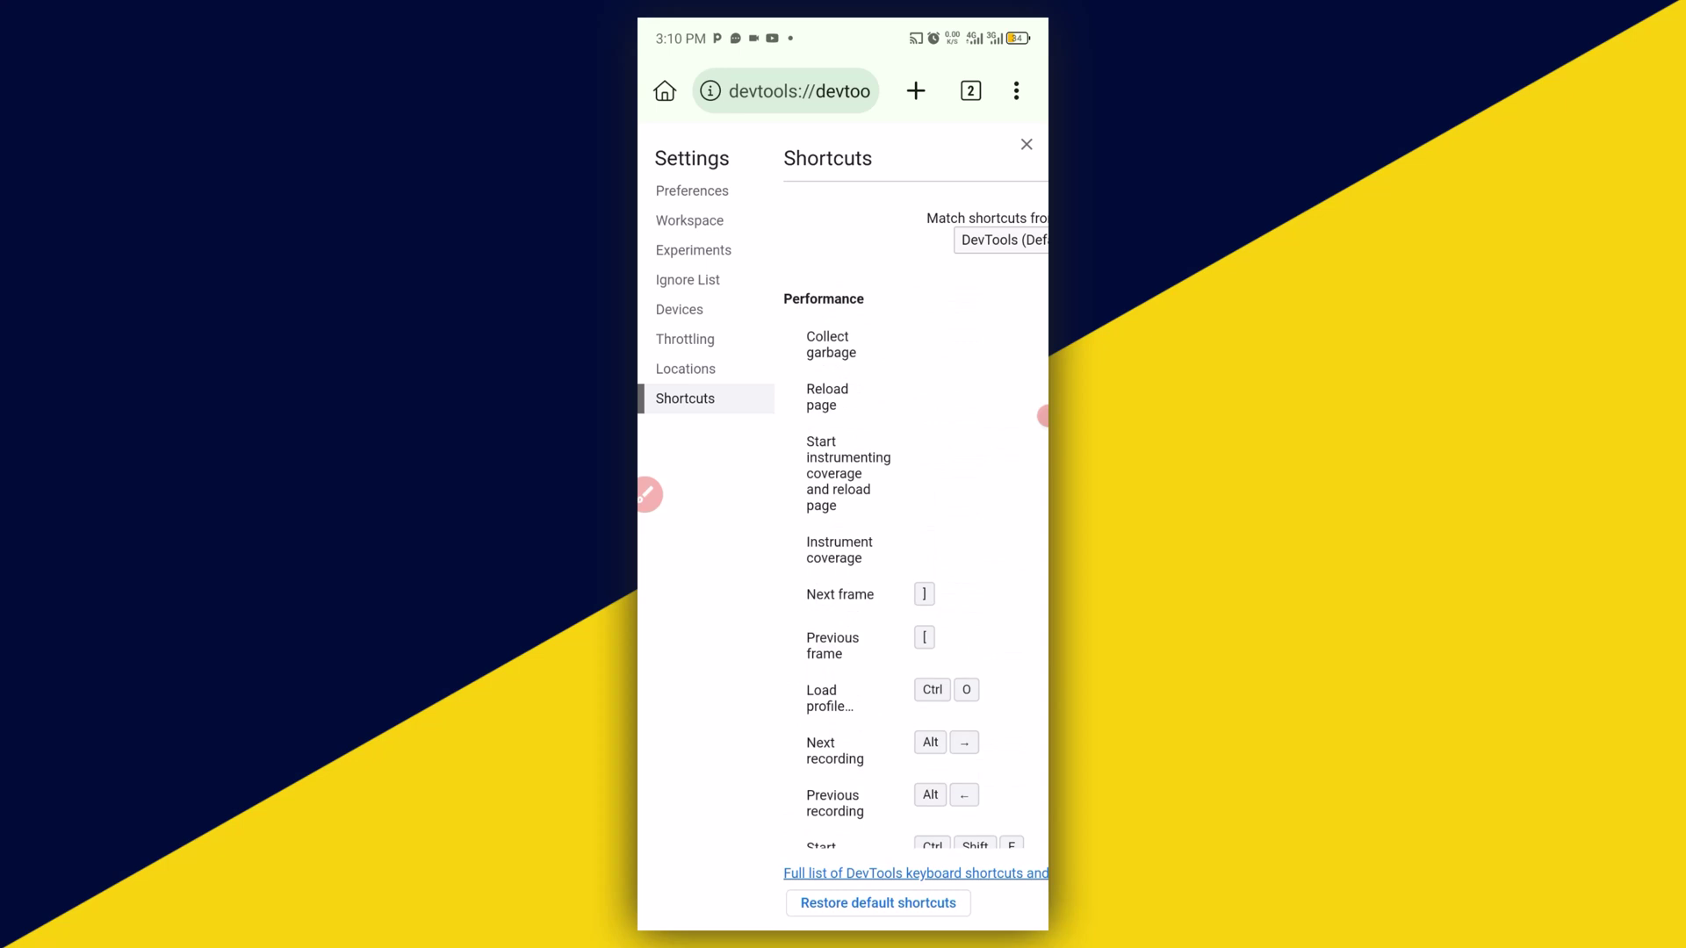
scroll(915, 566, "up", 1)
scroll(916, 566, "up", 5)
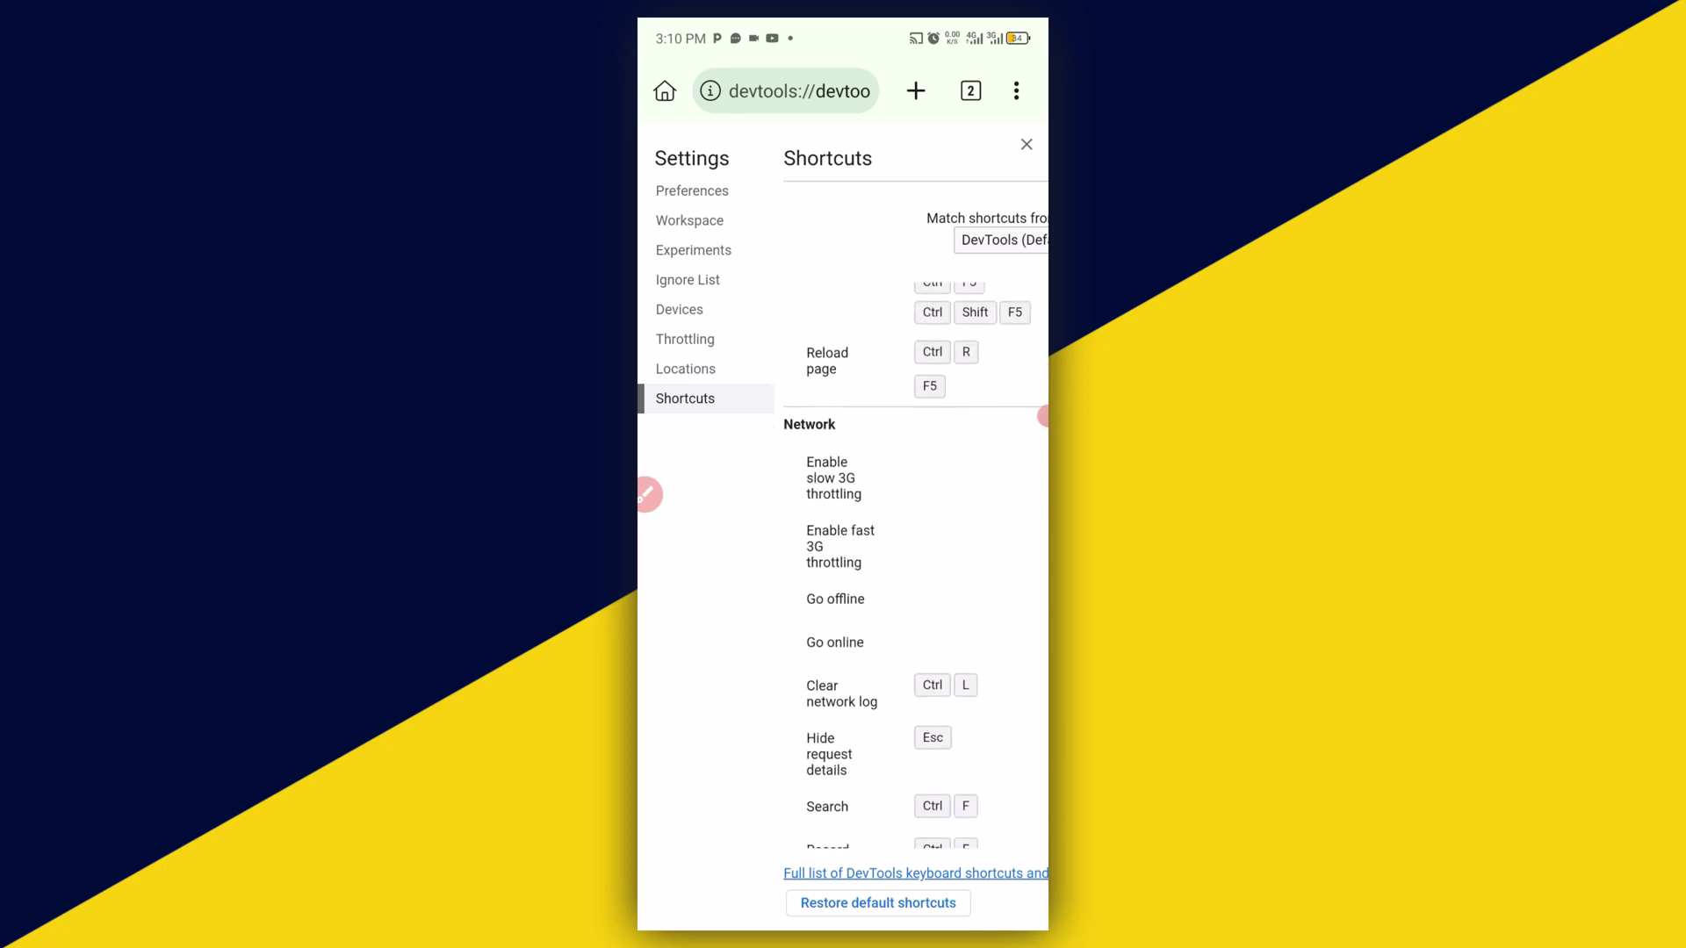
scroll(916, 566, "up", 3)
scroll(916, 567, "up", 1)
scroll(916, 567, "up", 4)
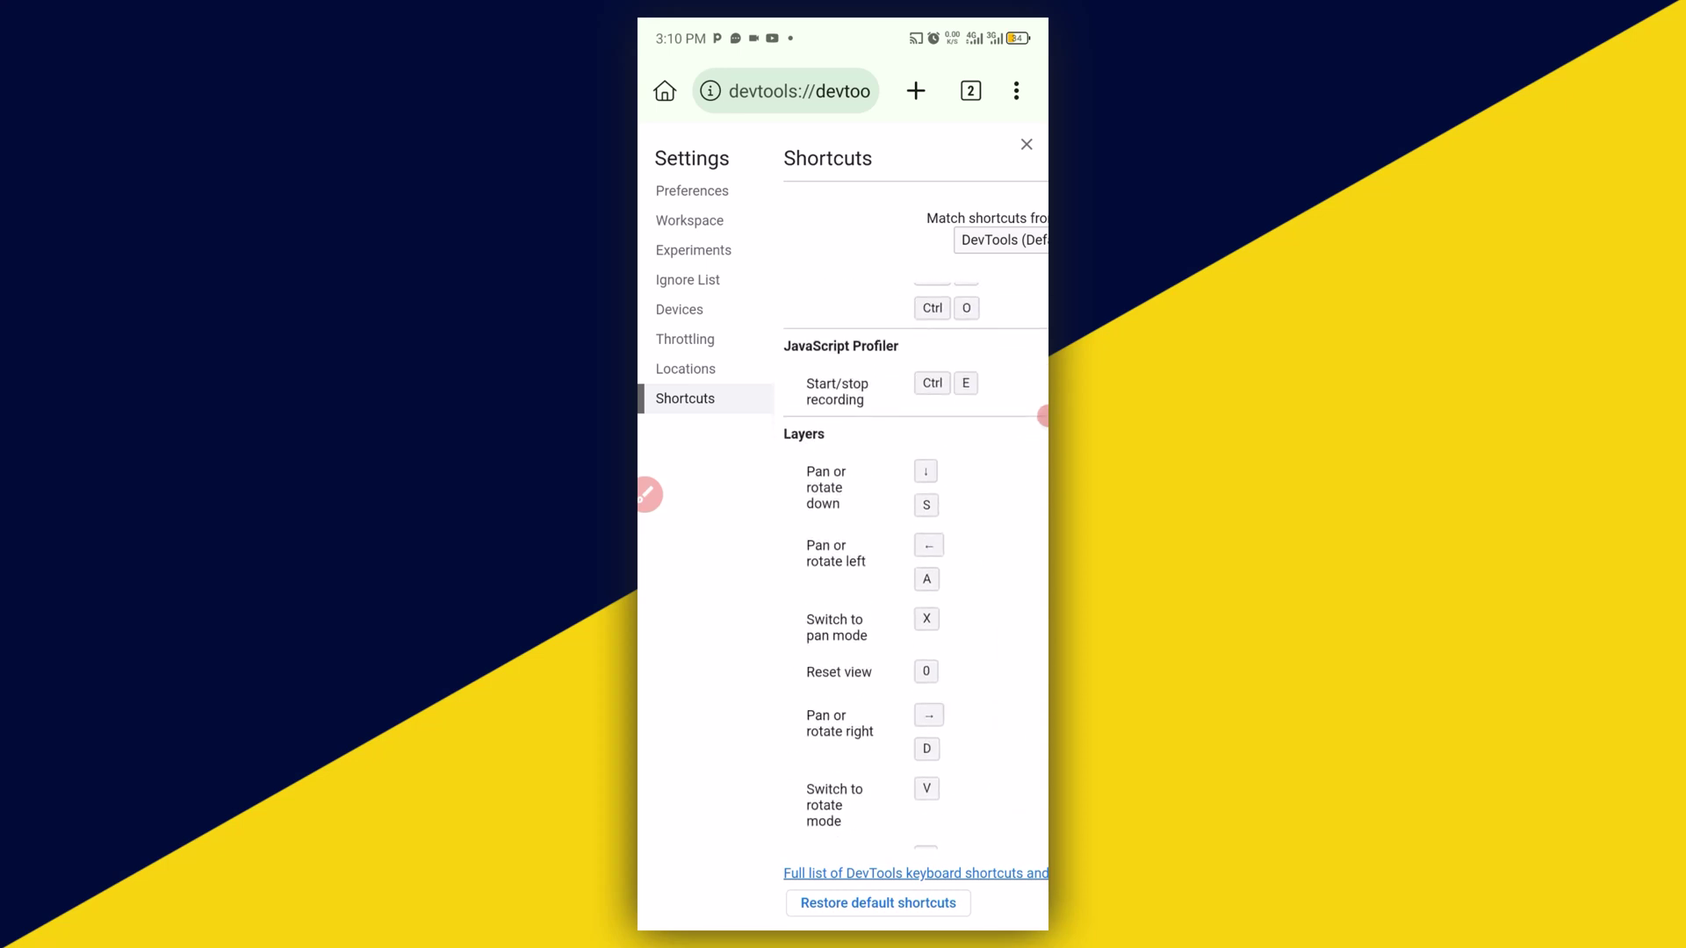
scroll(916, 567, "down", 3)
scroll(915, 567, "down", 2)
scroll(915, 567, "down", 2)
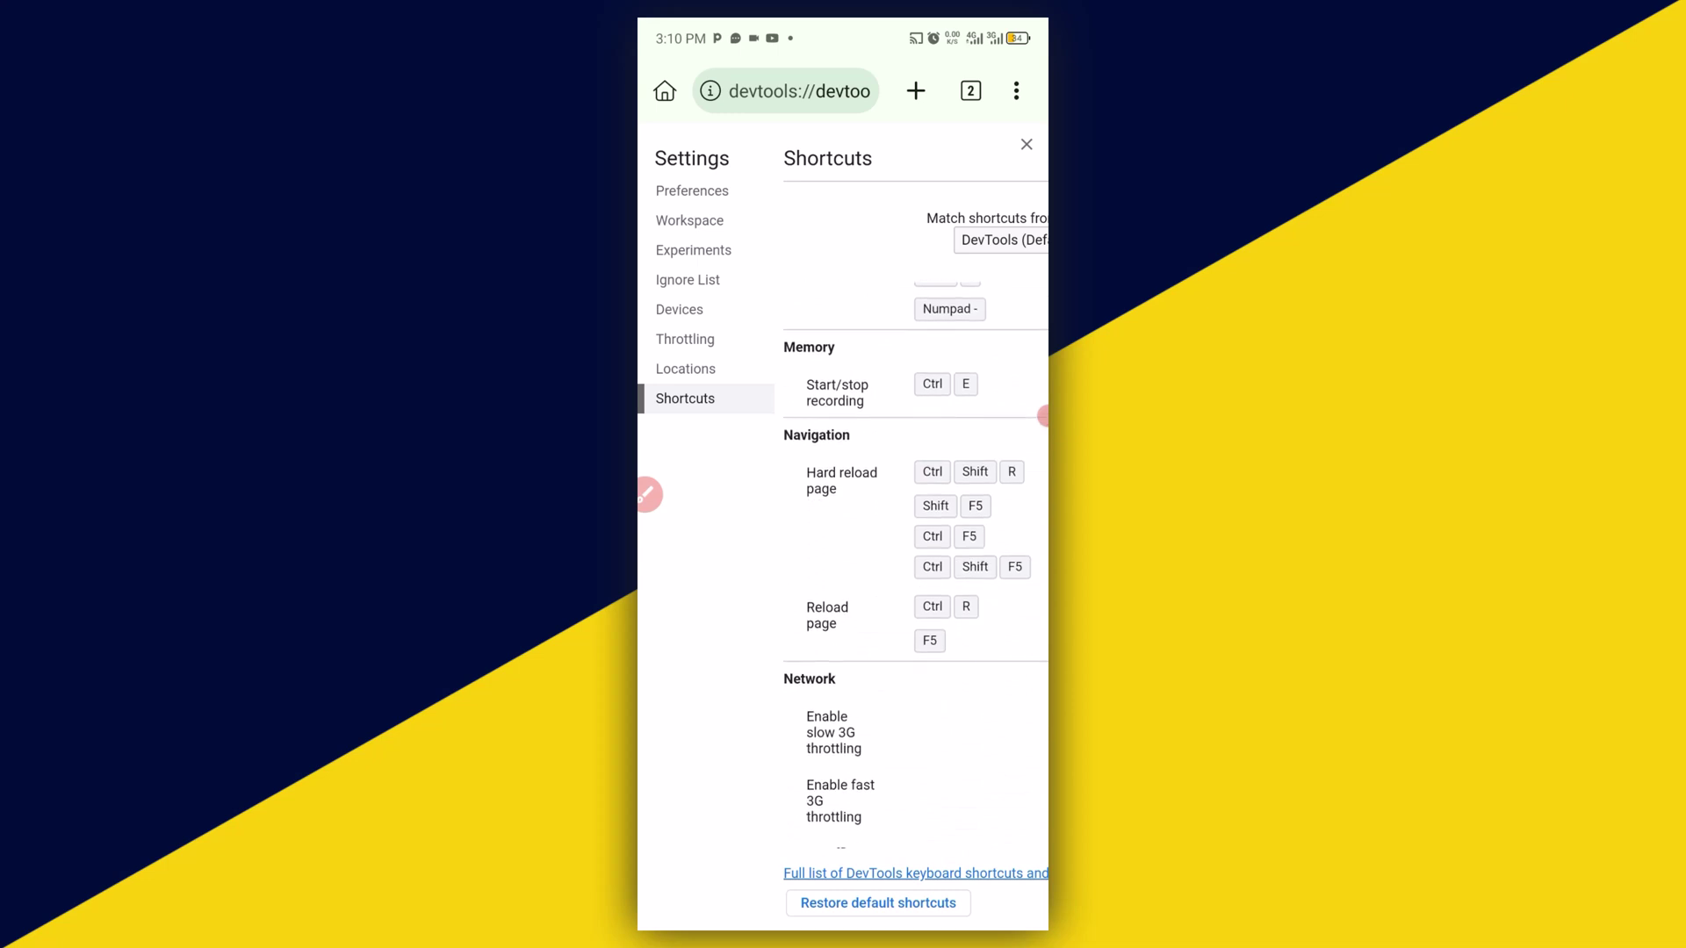
scroll(915, 566, "down", 3)
scroll(915, 566, "down", 1)
scroll(915, 567, "down", 3)
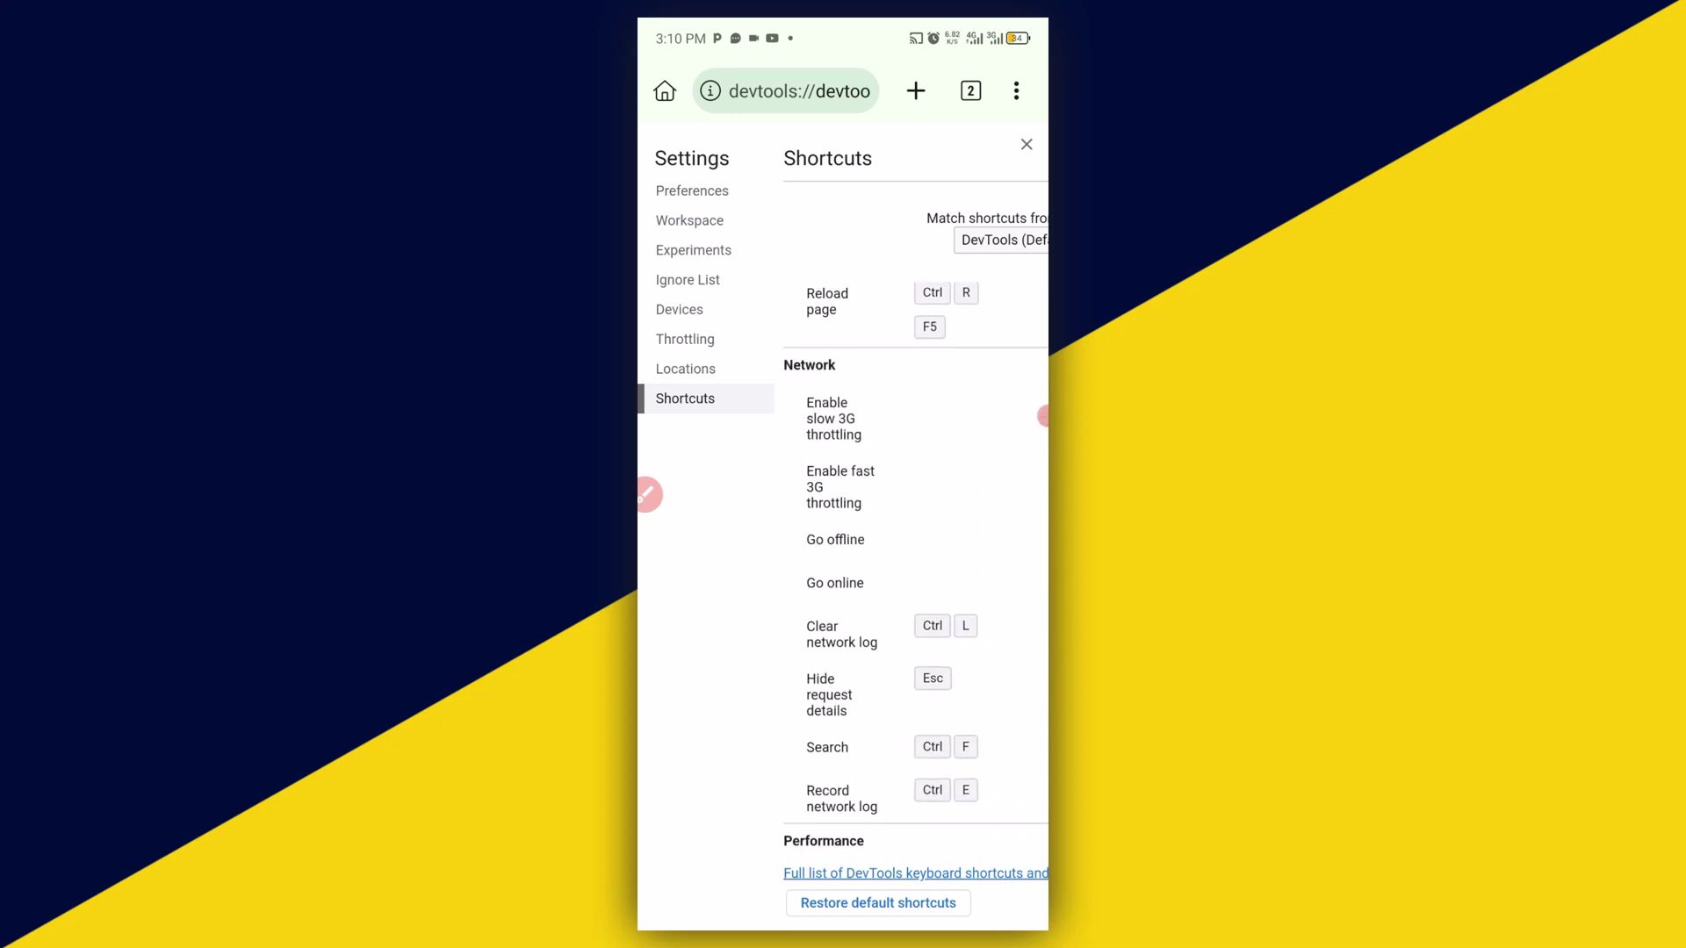
scroll(916, 566, "down", 3)
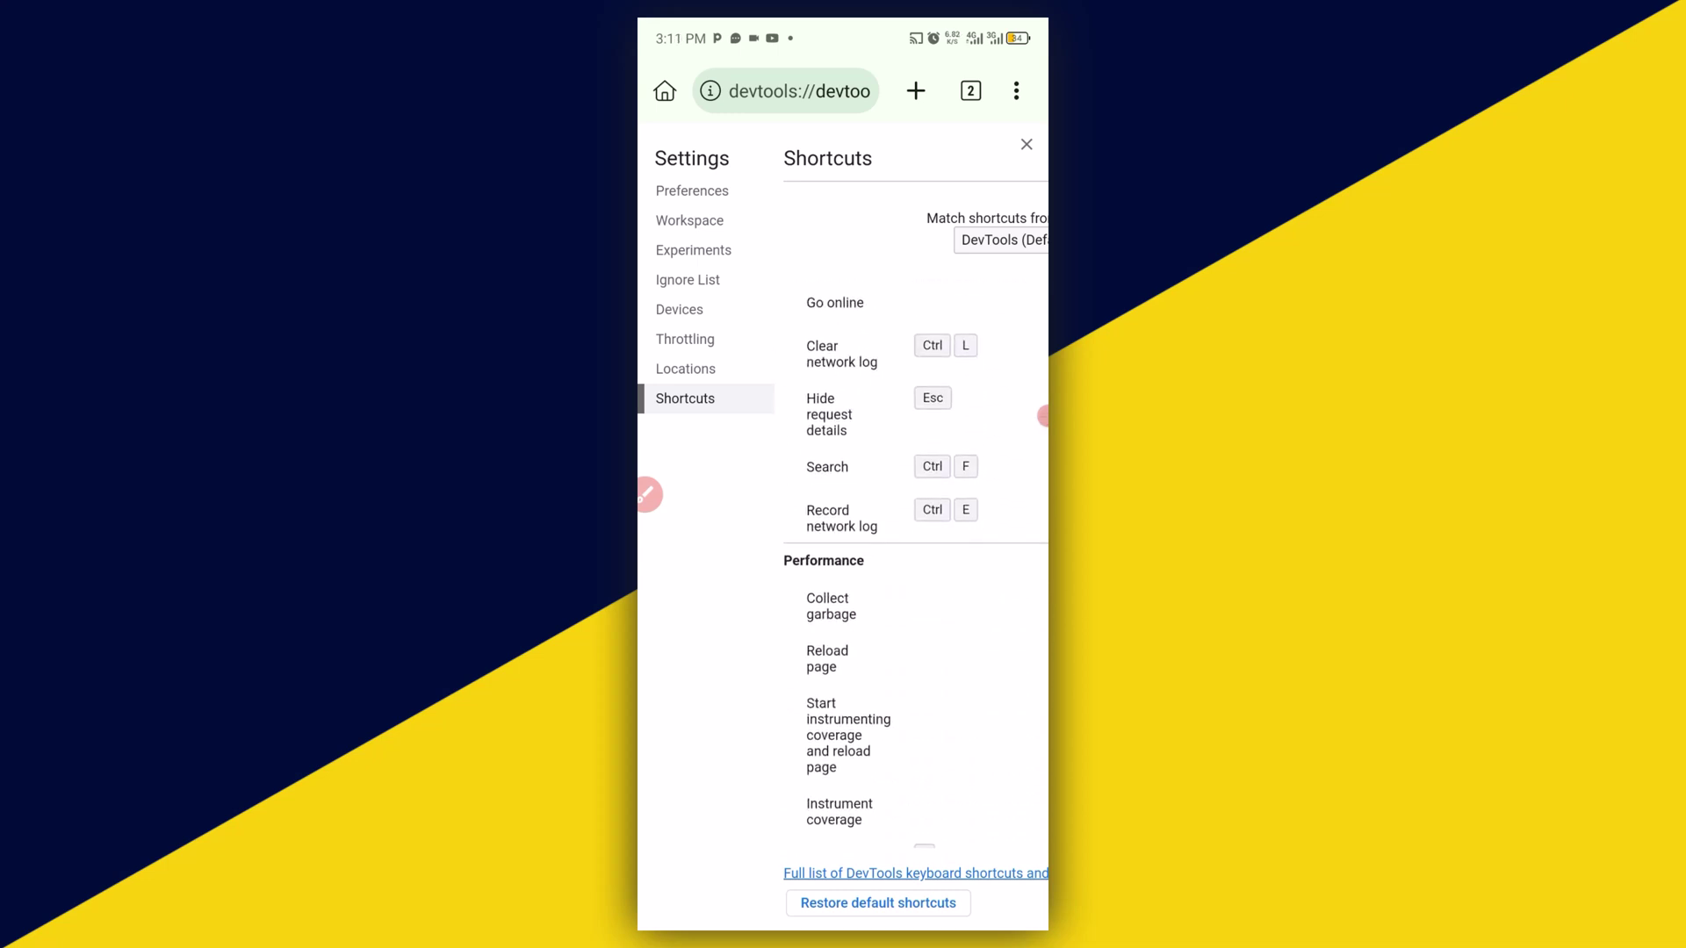